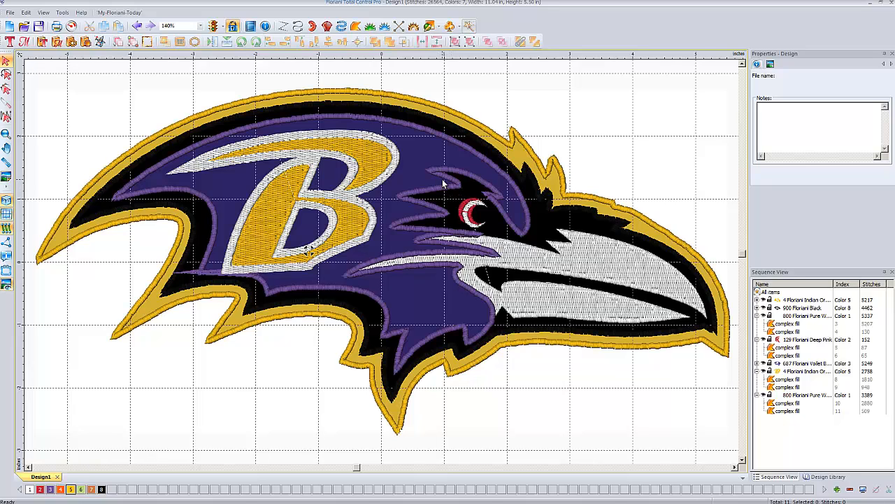
Step: Discard the open design without saving and start a blank new design in a fresh Floriani Total Control Pro session
left_click(886, 4)
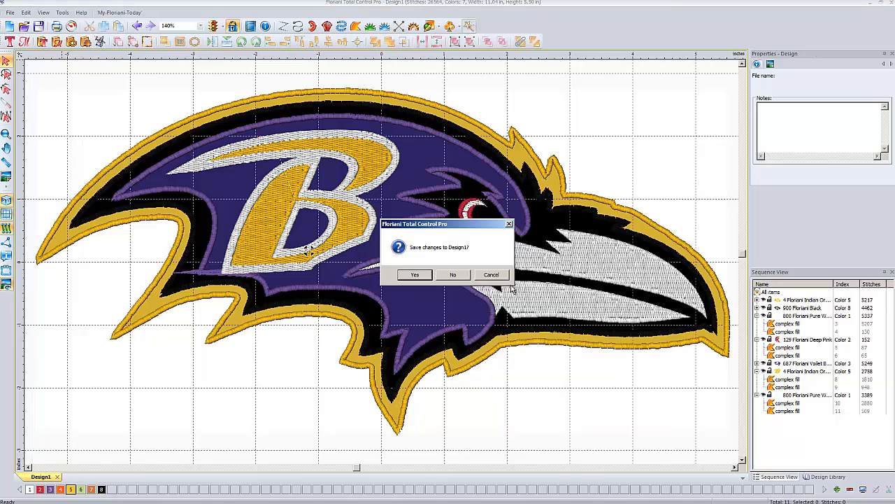
left_click(453, 274)
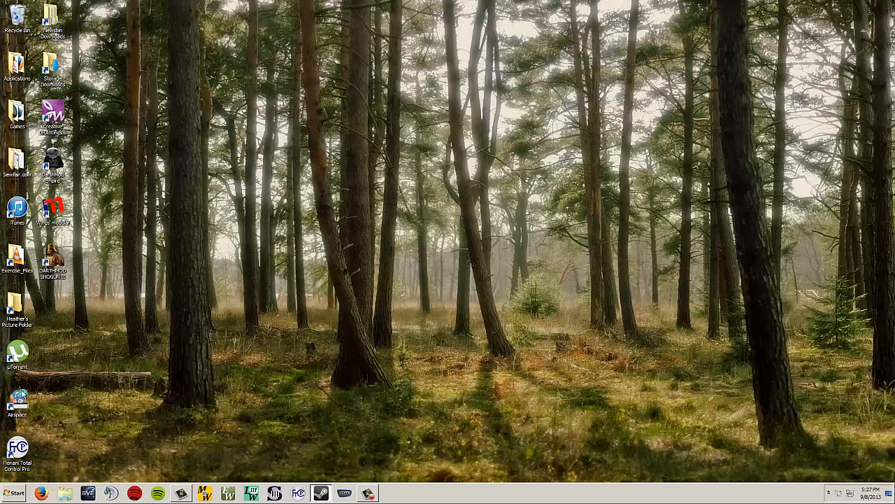
double_click(16, 451)
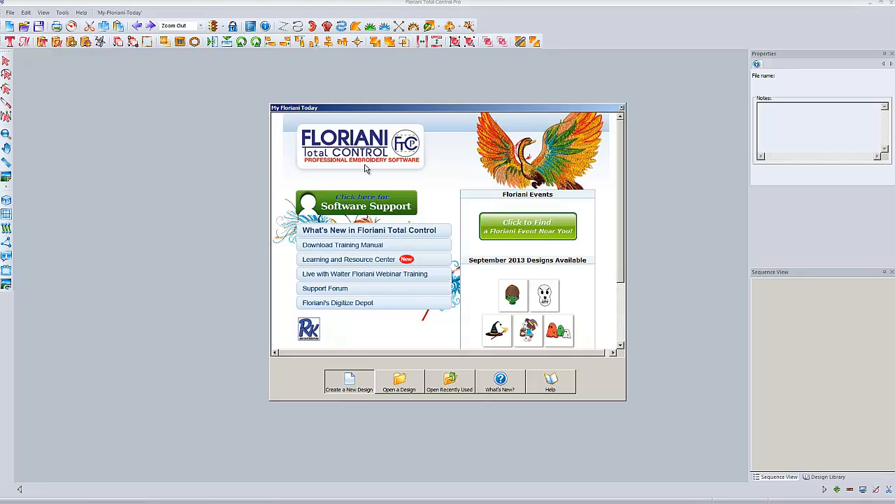
left_click(349, 381)
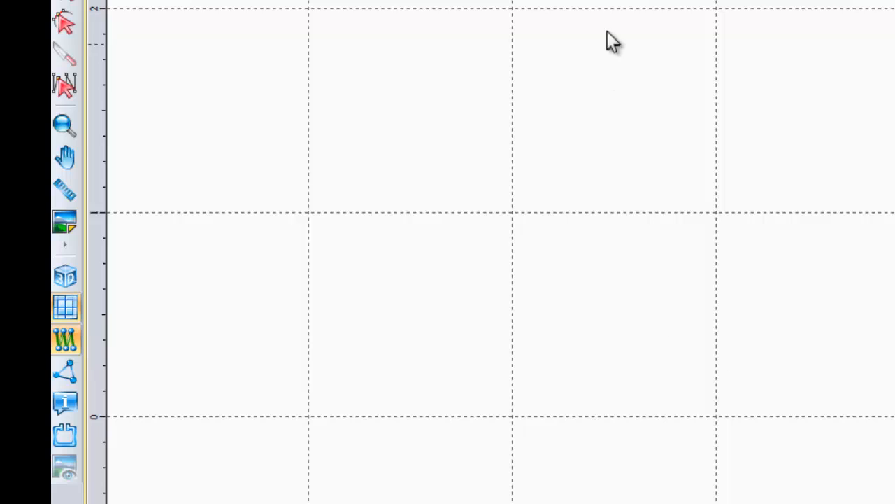
Step: Load the baltimore-ravens-logo PNG from the Digitizing Images folder as the design's backdrop
left_click(68, 224)
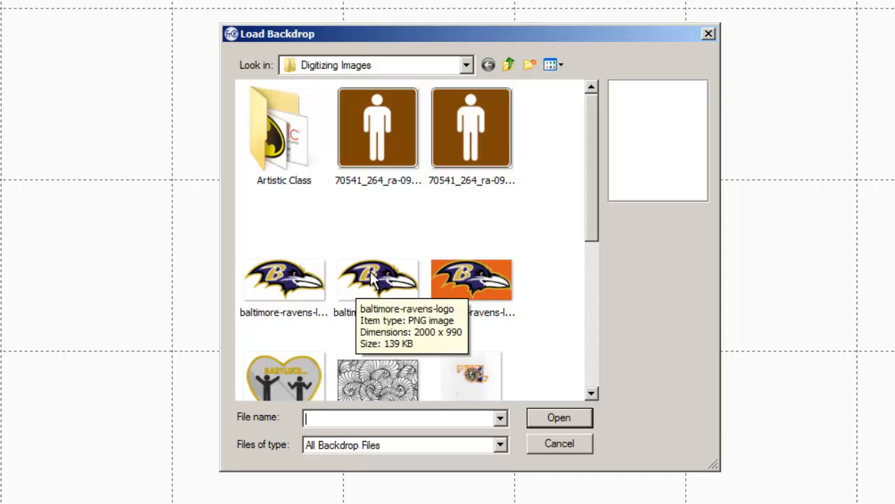
left_click(390, 282)
left_click(391, 287)
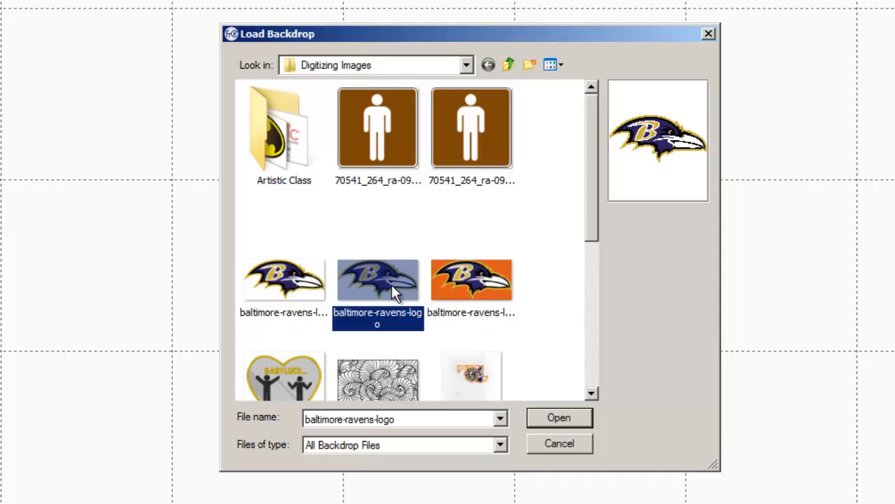
left_click(572, 423)
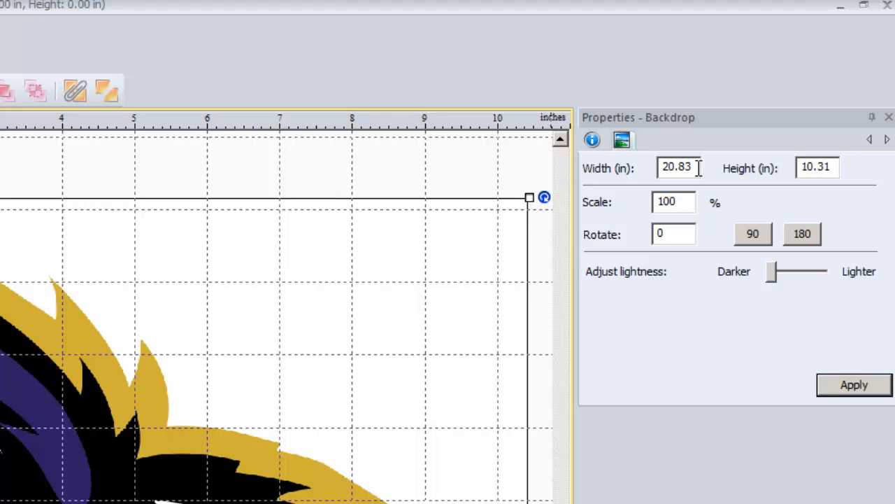
Step: Set the backdrop image's width to 11 inches and apply the new size
left_click_drag(698, 170, 612, 178)
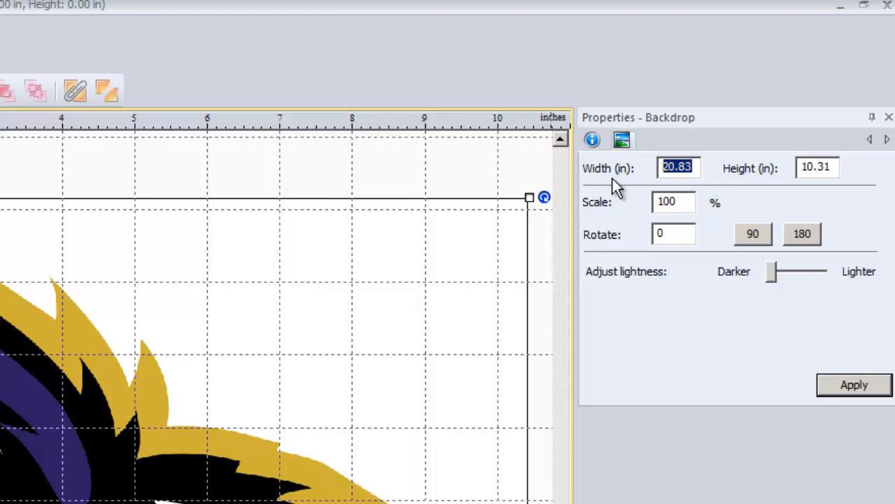
type("11")
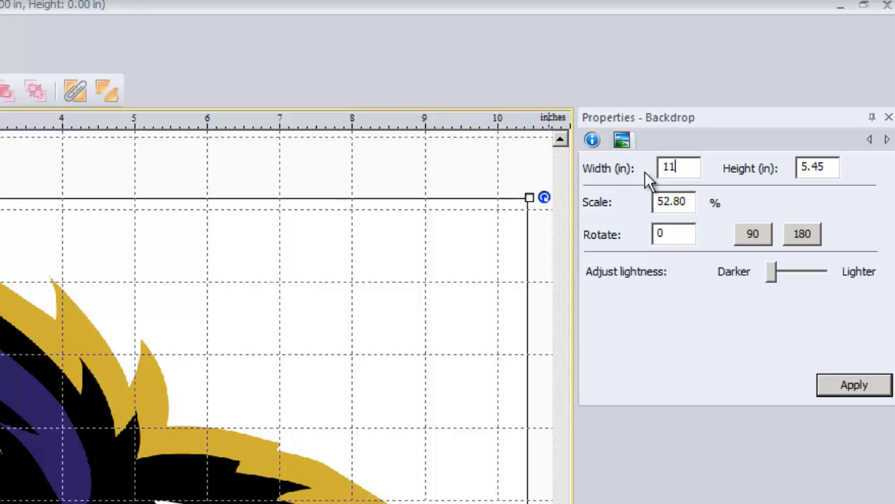
left_click(846, 389)
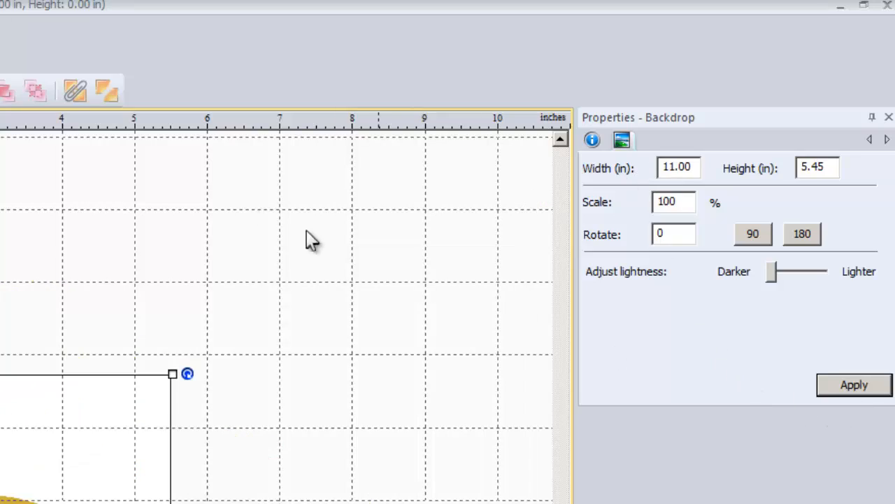
right_click(312, 126)
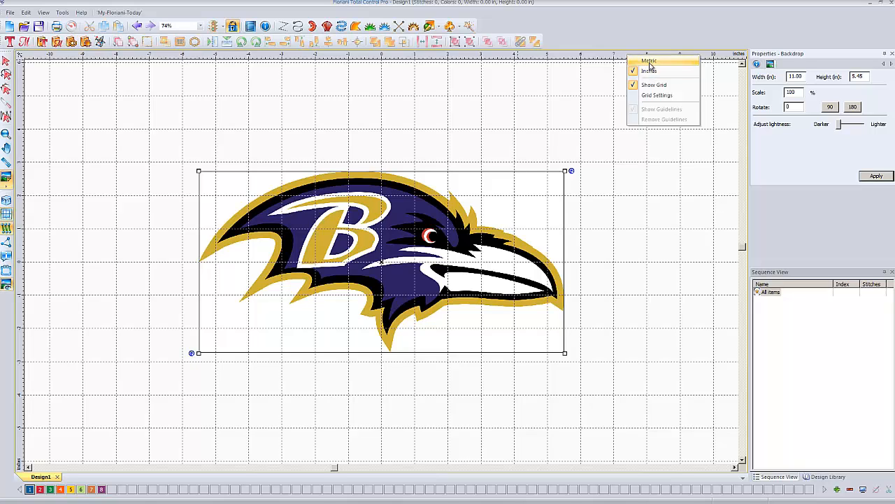
left_click(584, 115)
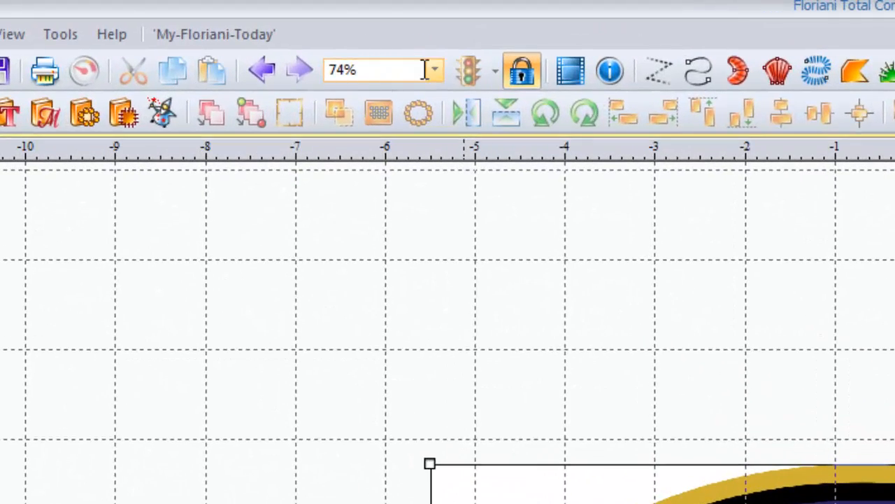
Step: Zoom the view to the selected backdrop and leave backdrop editing with nothing selected
left_click(434, 71)
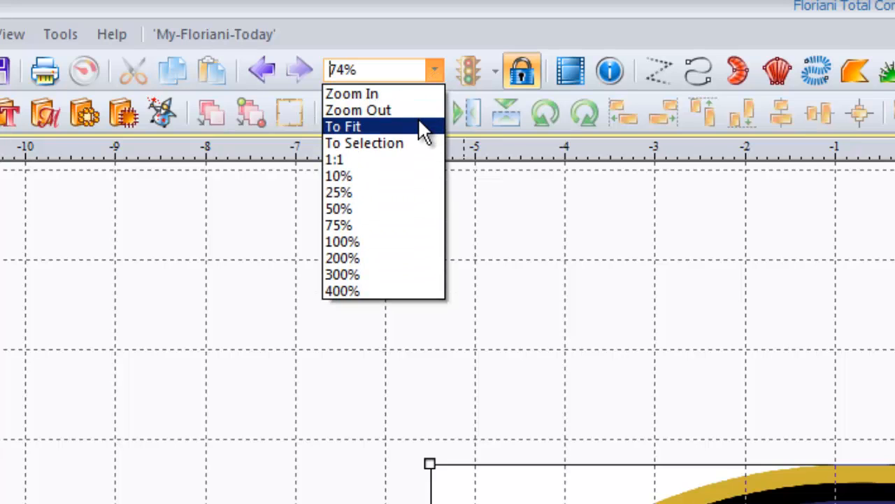
left_click(417, 143)
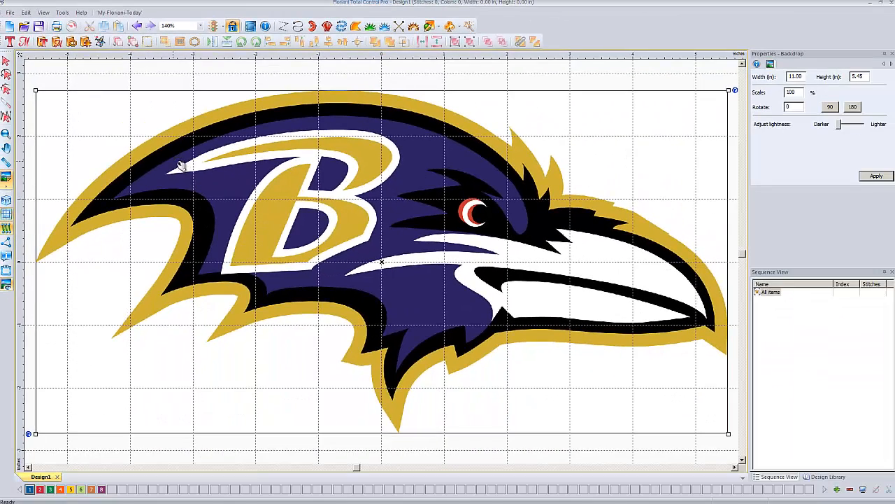
left_click(6, 62)
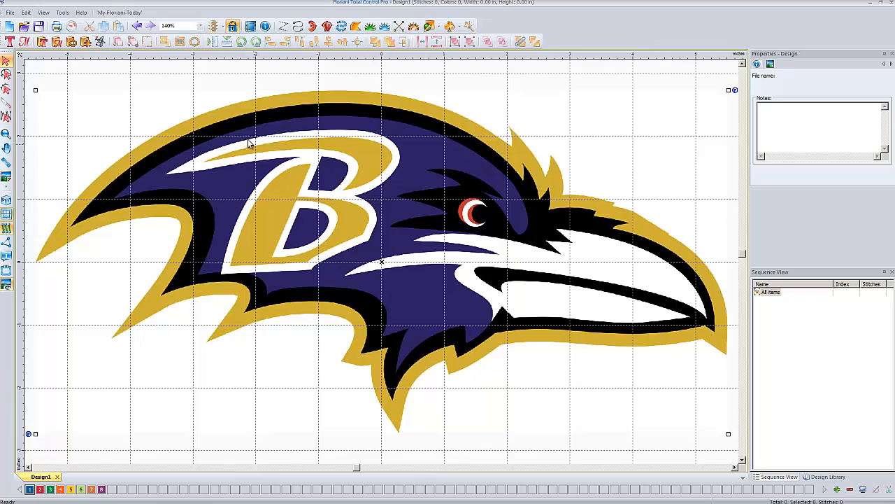
left_click(401, 229)
Step: Trace the logo's outer gold edge by hand with the Artwork tool, from the crown down to the rear feather tip
left_click(429, 27)
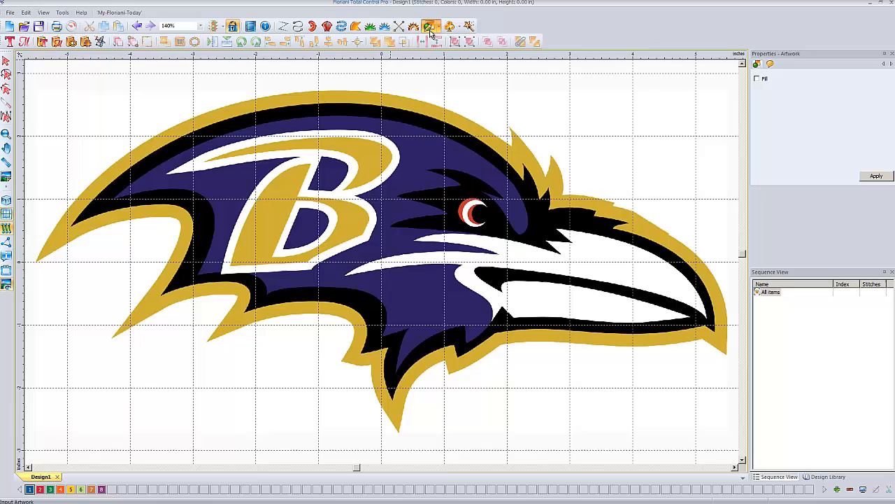
left_click(264, 96)
left_click(227, 105)
left_click(189, 120)
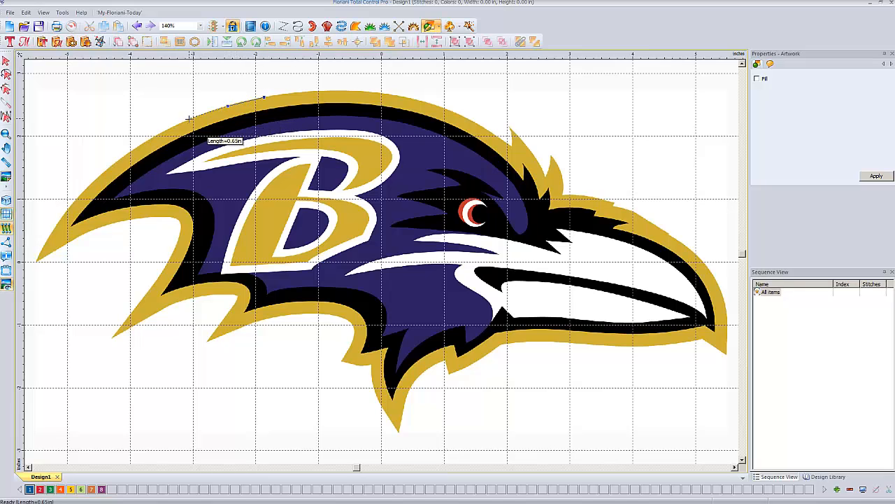
left_click(142, 141)
left_click(111, 162)
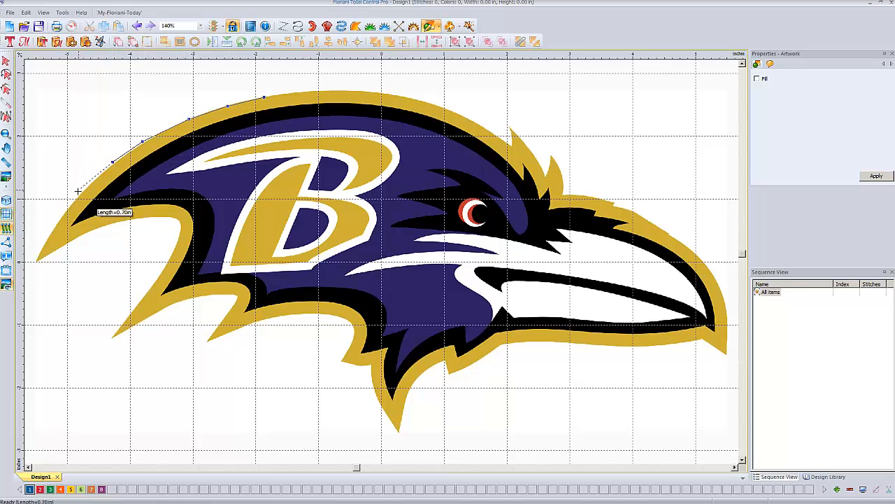
left_click(75, 198)
left_click(49, 232)
left_click(37, 259)
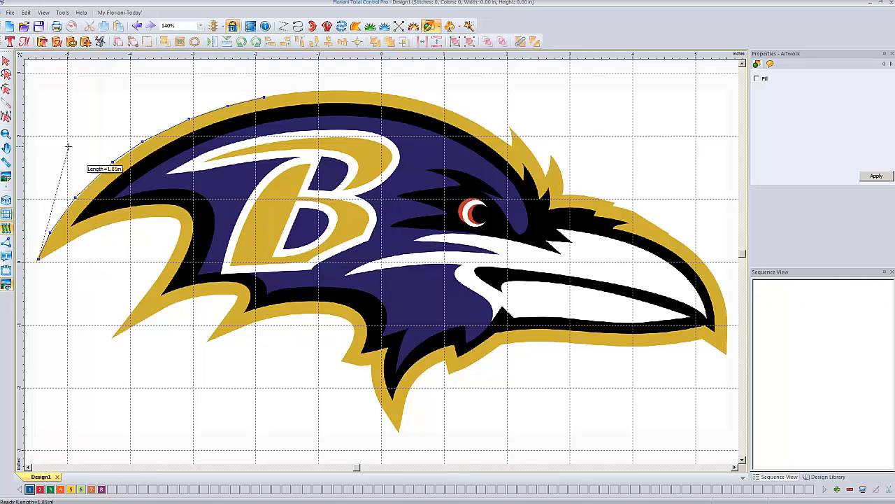
right_click(69, 146)
Step: Select the hand-traced artwork line along the gold edge and delete it
left_click(5, 61)
left_click(144, 137)
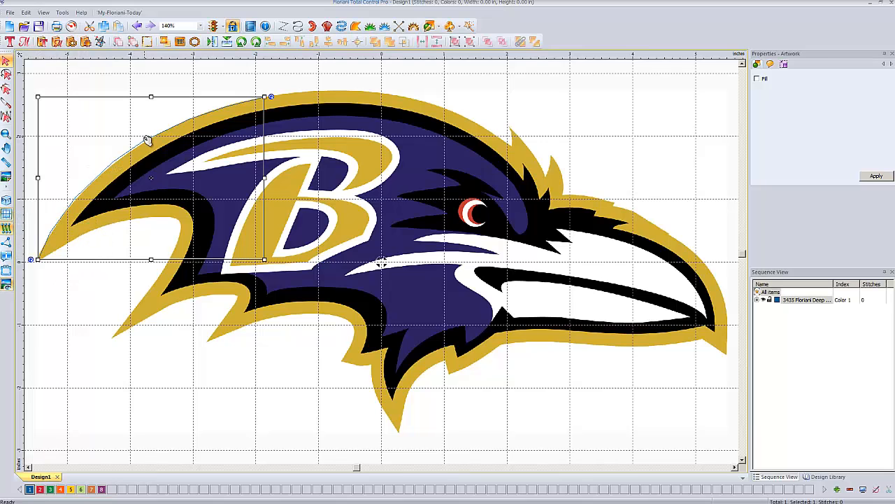
key("Delete")
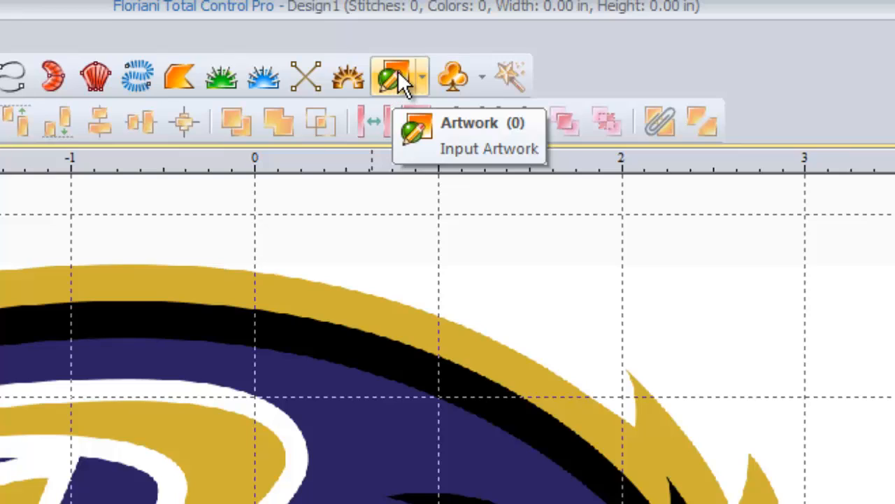
Step: Auto-trace the logo's gold border as artwork using the Artwork tool with the magic wand, and return to selecting
left_click(396, 80)
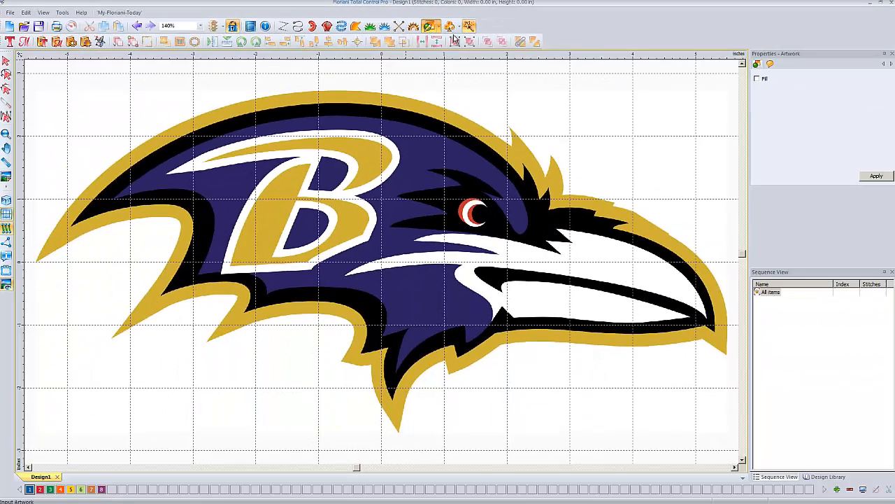
left_click(467, 27)
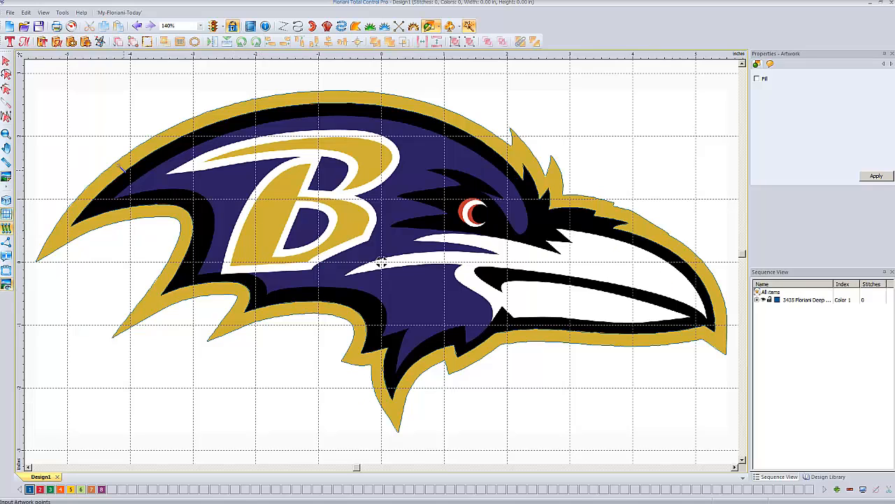
left_click(6, 61)
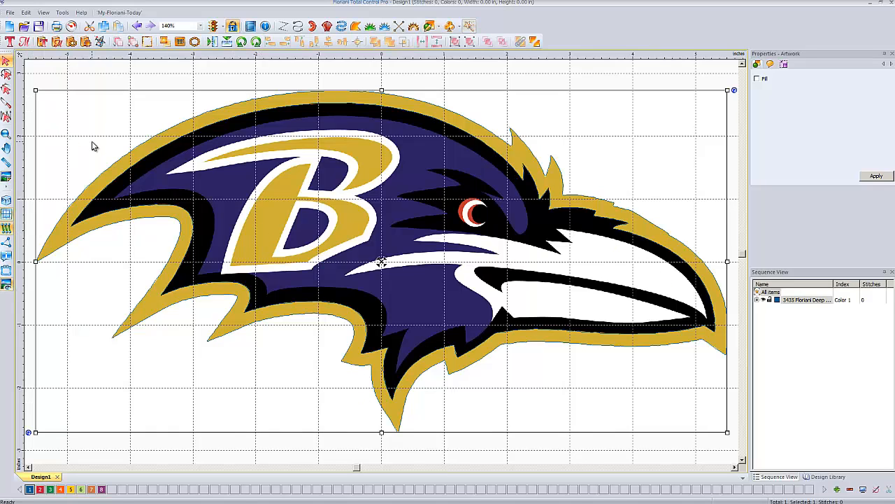
Step: Move the traced border artwork off the backdrop to expose its outlines and undo each move
left_click(121, 156)
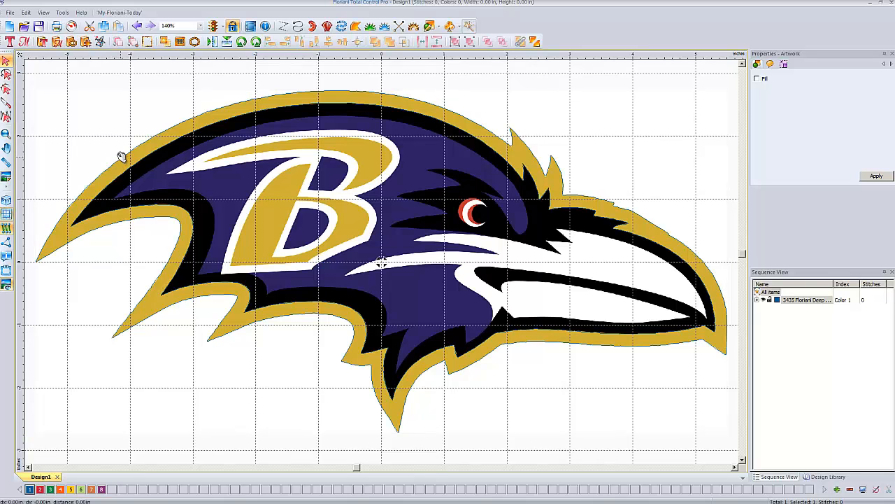
left_click_drag(121, 157, 89, 104)
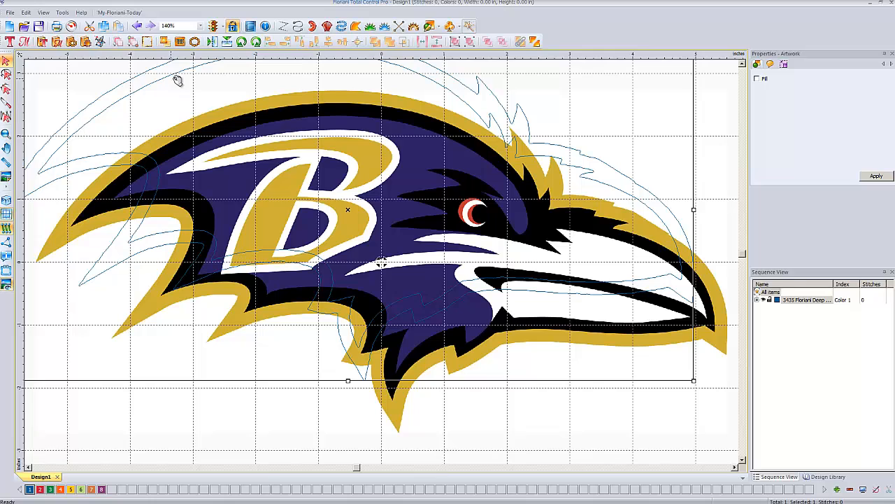
left_click(138, 27)
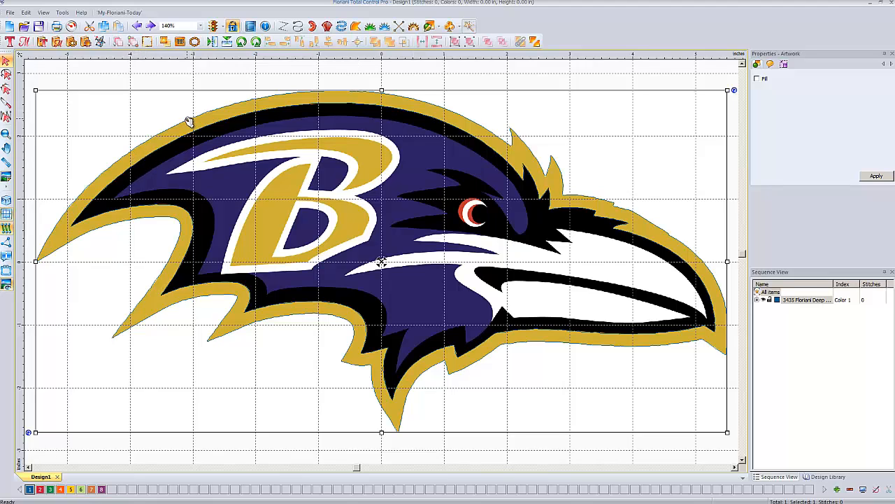
left_click_drag(186, 124, 152, 100)
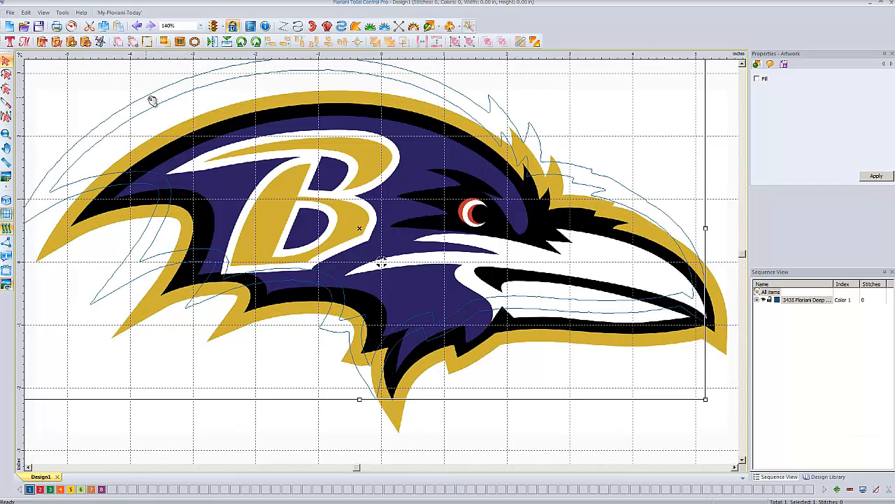
left_click(143, 29)
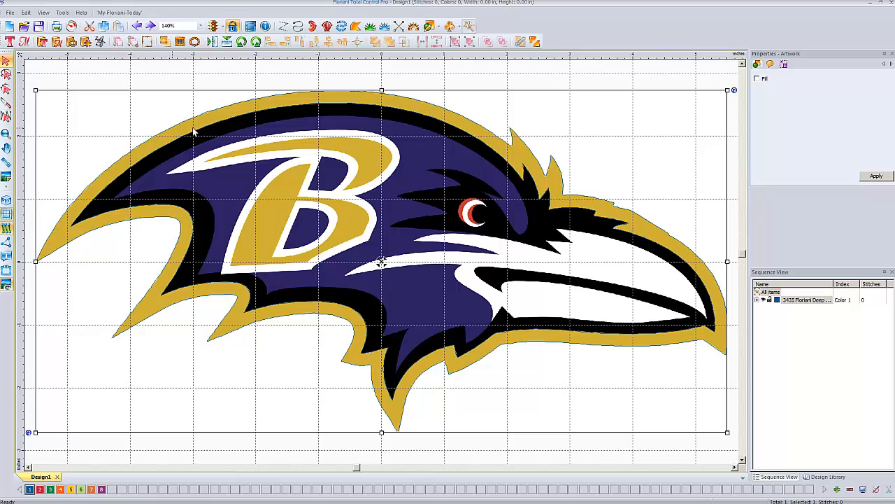
Step: Break apart the traced gold border artwork to isolate its outer outline
left_click(4, 63)
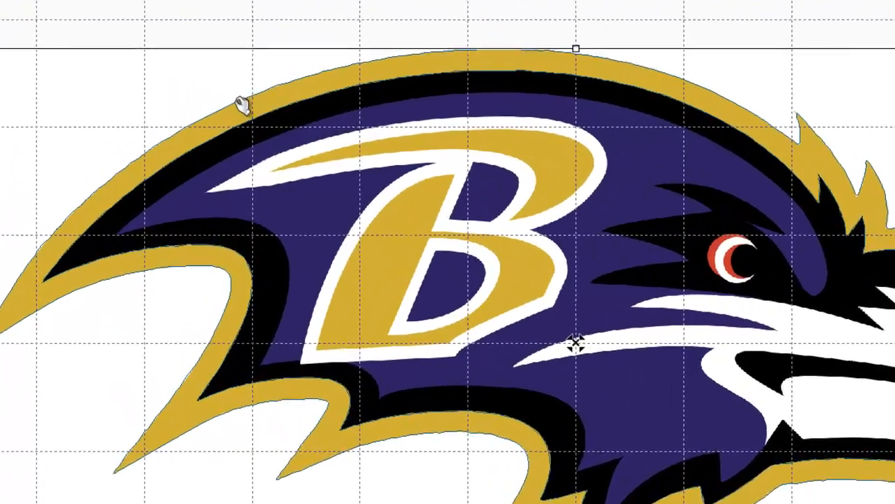
right_click(184, 120)
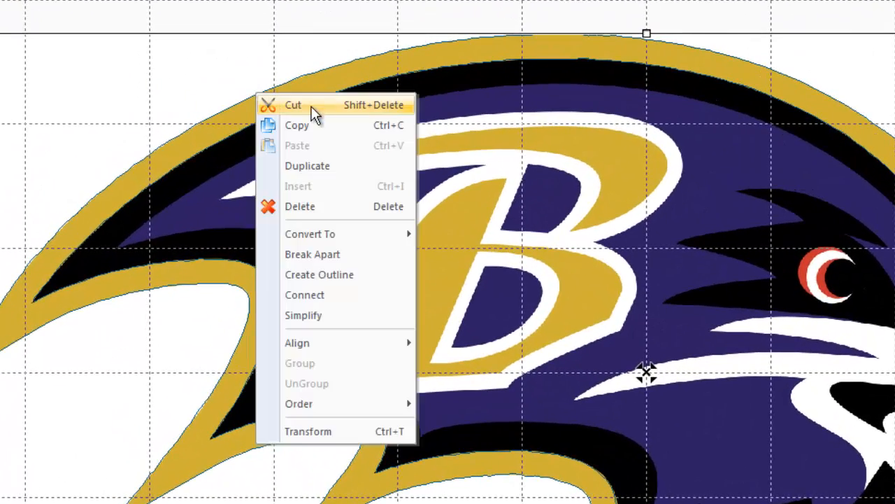
left_click(336, 255)
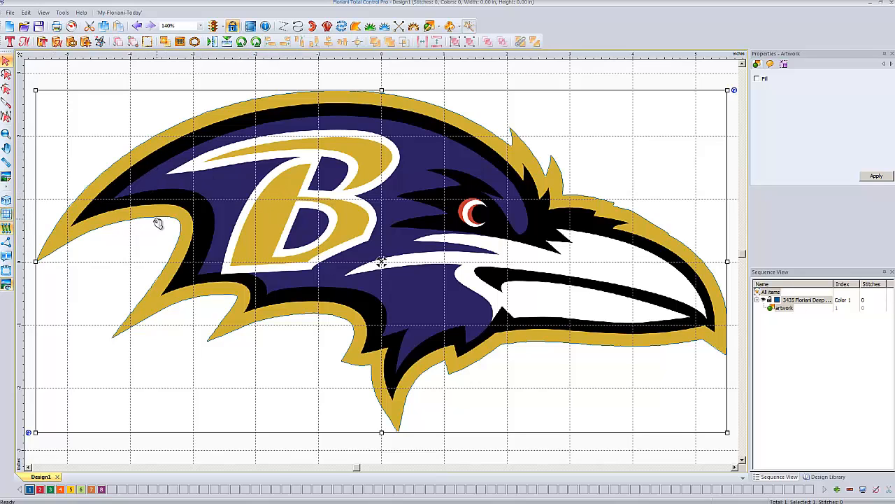
Step: Convert the outer border artwork outline to an applique
right_click(176, 127)
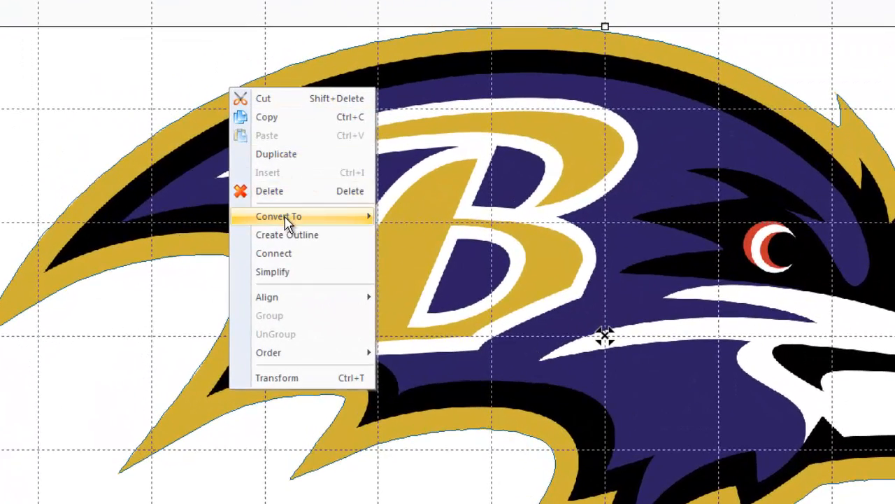
mouse_move(287, 222)
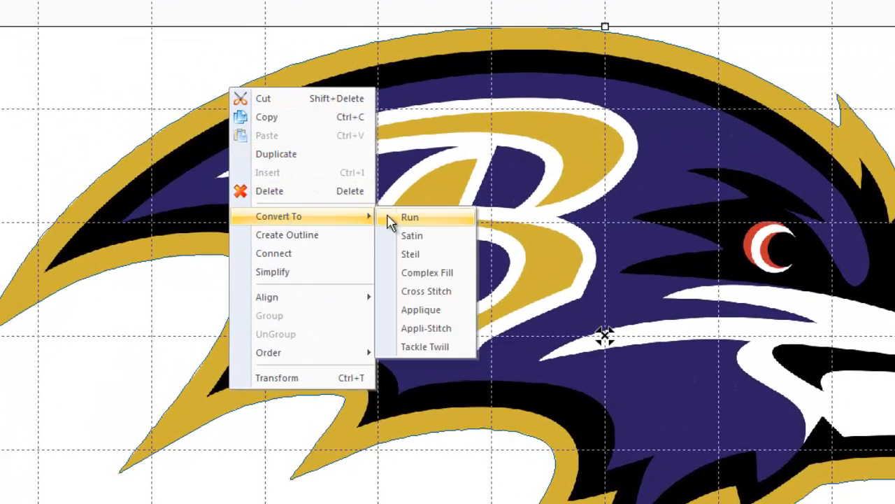
left_click(448, 310)
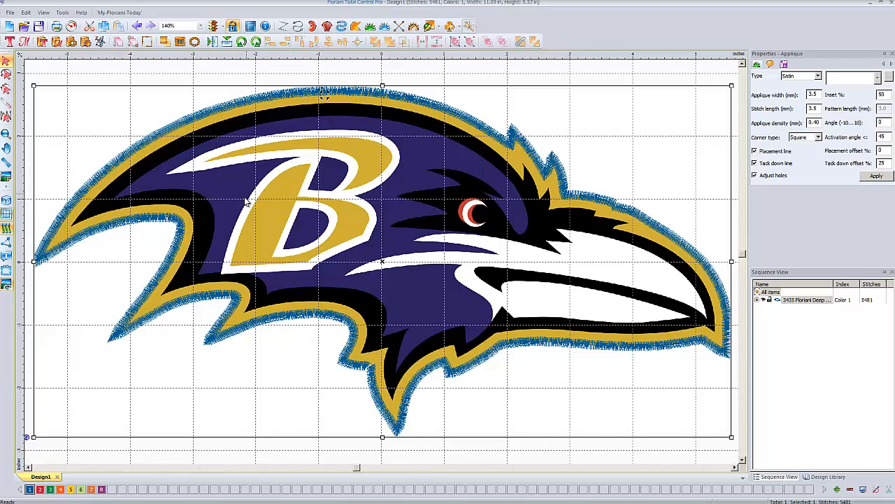
Step: Recolor the outer border applique with yellow palette color 5, set its applique width to 2 mm, and deselect it
left_click(71, 491)
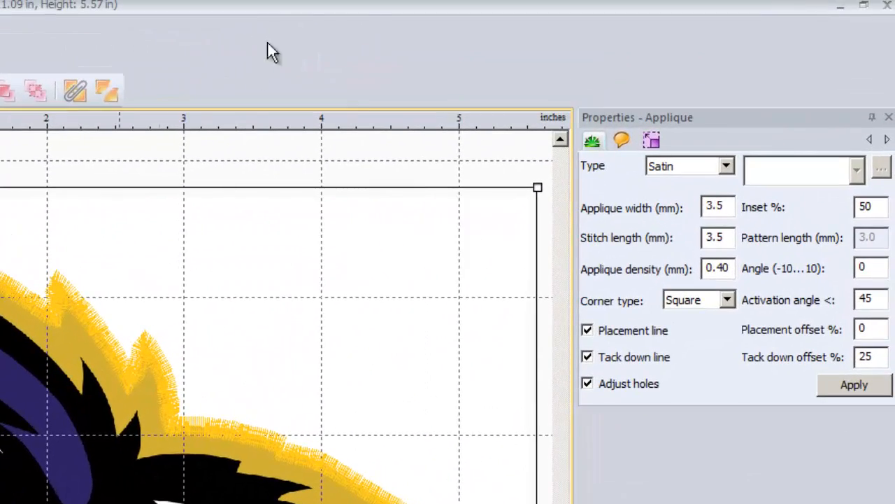
left_click_drag(724, 206, 674, 208)
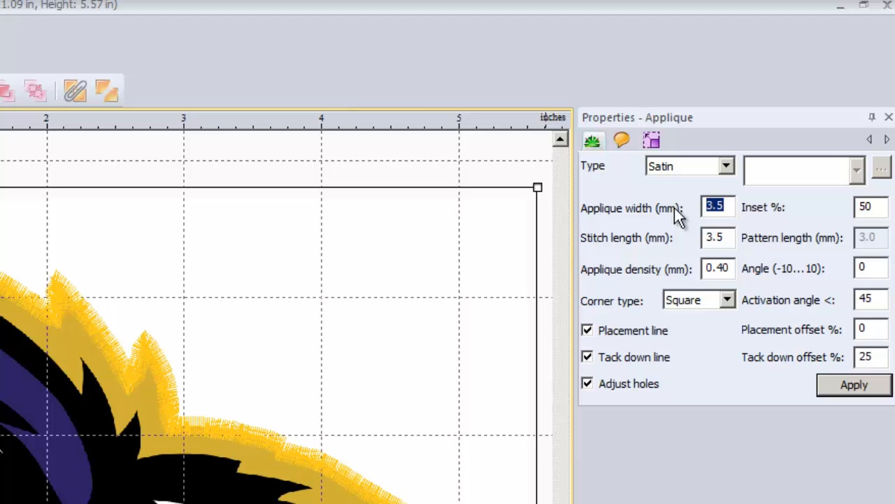
type("2")
left_click(850, 387)
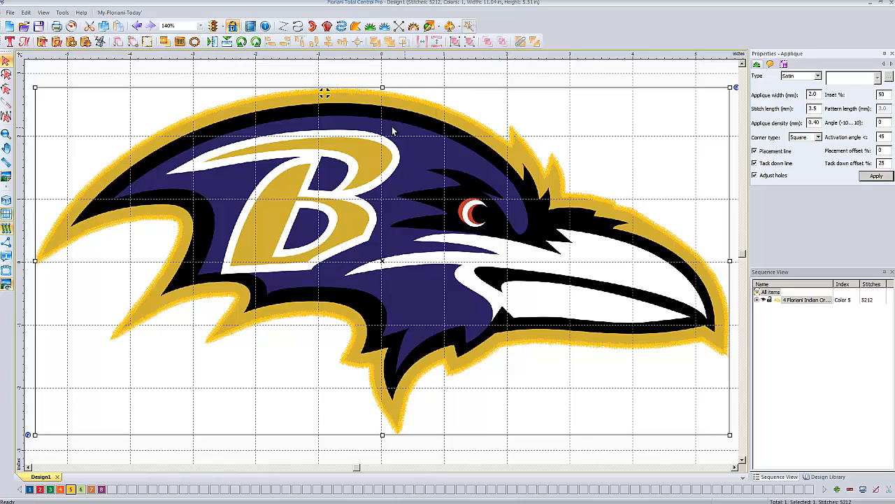
left_click(154, 81)
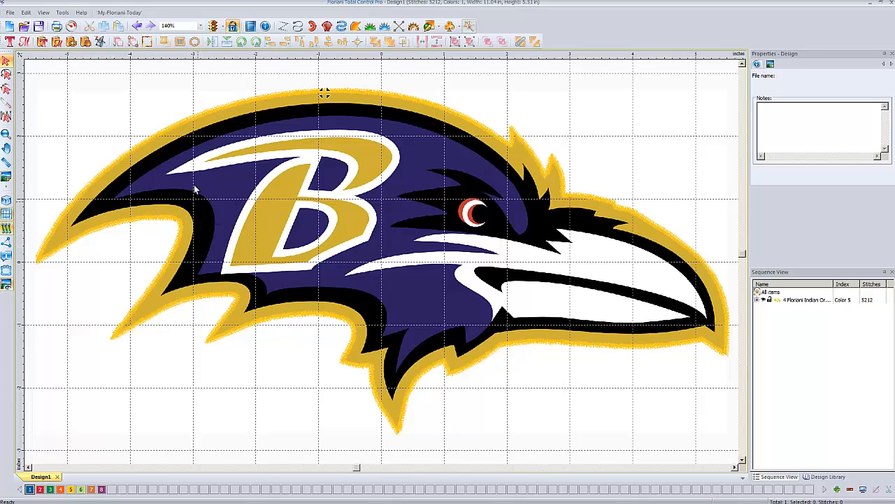
Step: Auto-trace the logo's black head border as artwork using the Artwork tool with the magic wand, and return to selecting
left_click(432, 27)
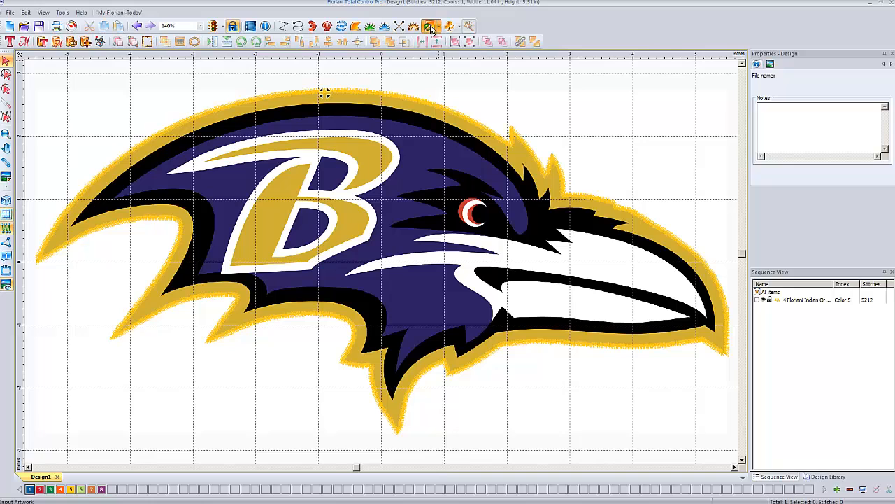
left_click(469, 28)
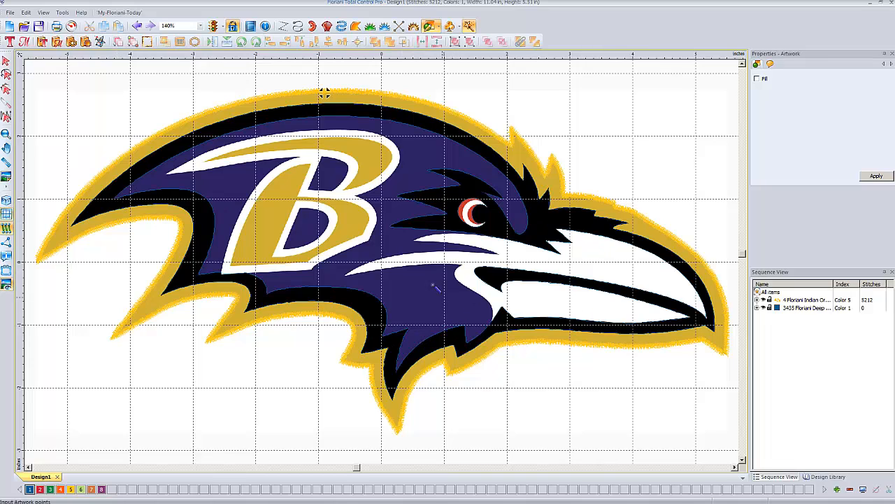
left_click(5, 62)
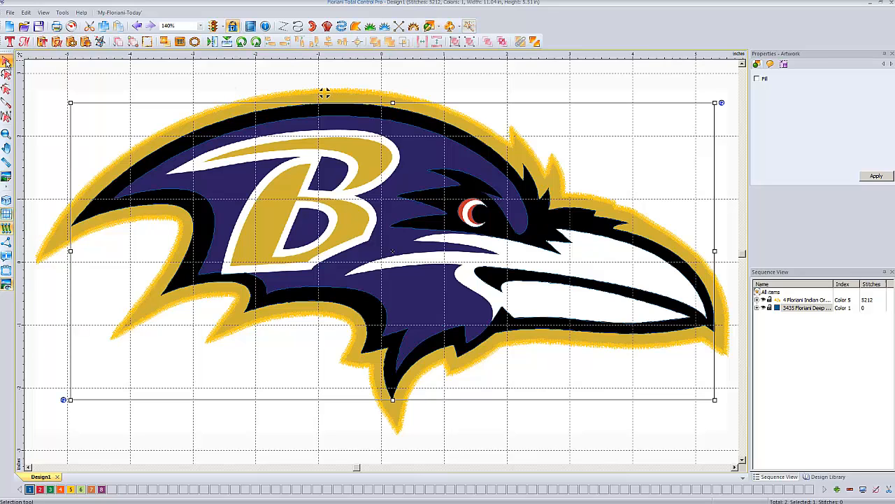
Step: Break apart the traced black artwork and delete the eye and inner head outlines, keeping only the outer outline
right_click(189, 150)
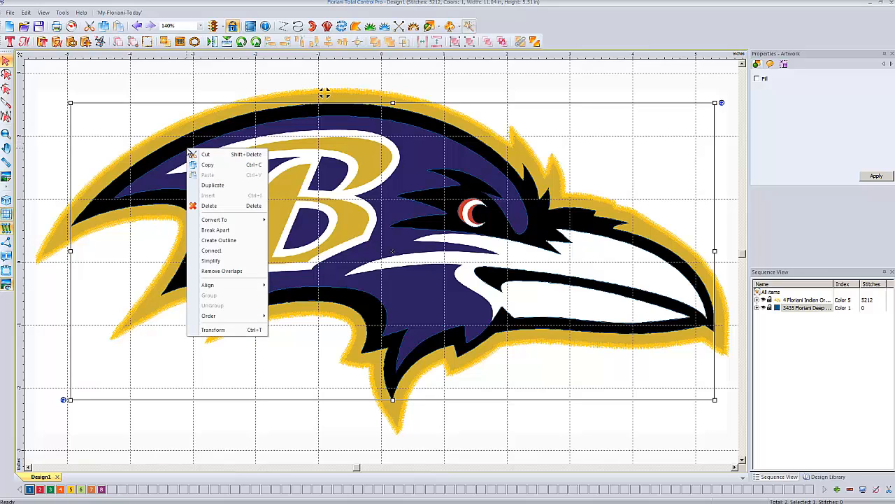
left_click(227, 233)
left_click(475, 209)
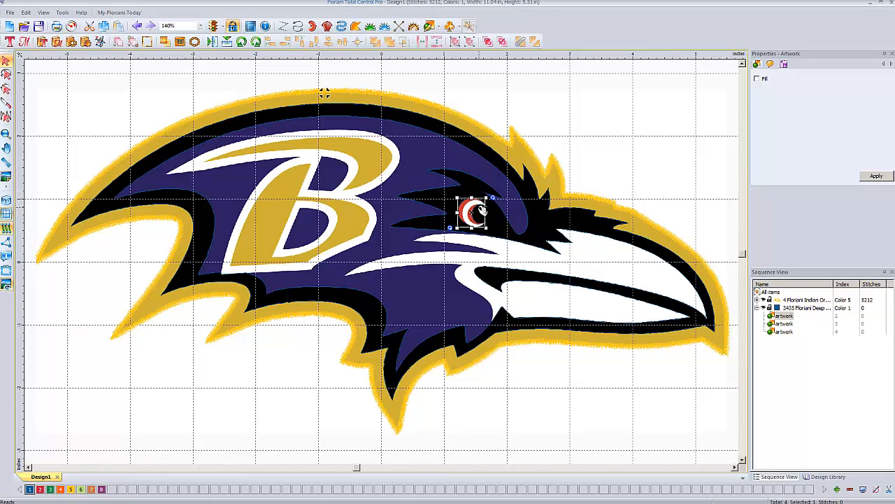
key("Delete")
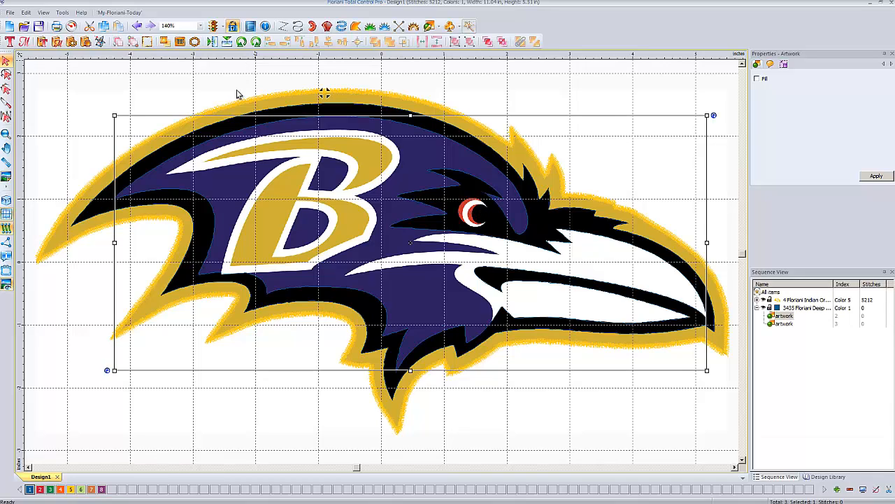
key("Delete")
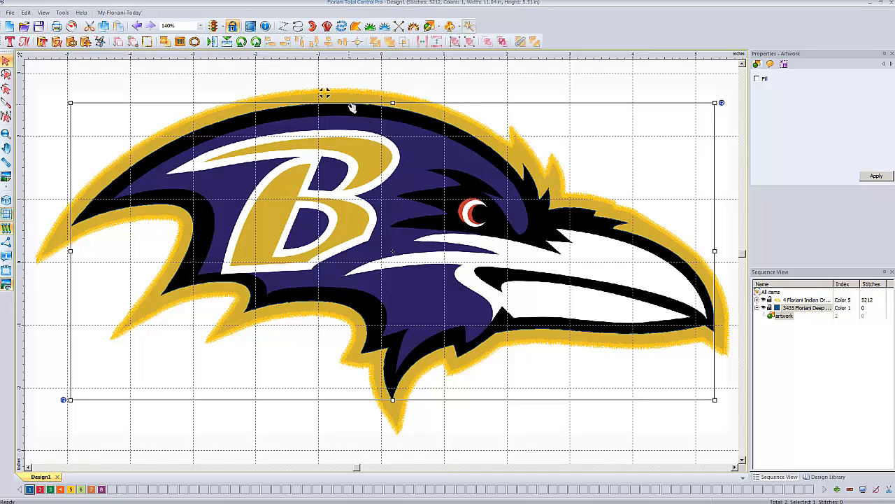
Step: Add a new thread color to the palette, set it to Floriani 900 Black, and assign it to the remaining outline artwork
right_click(112, 491)
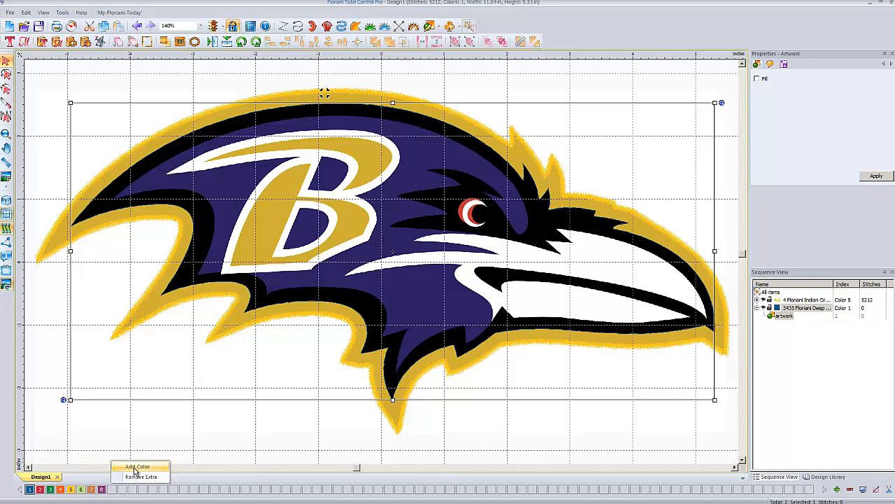
left_click(137, 467)
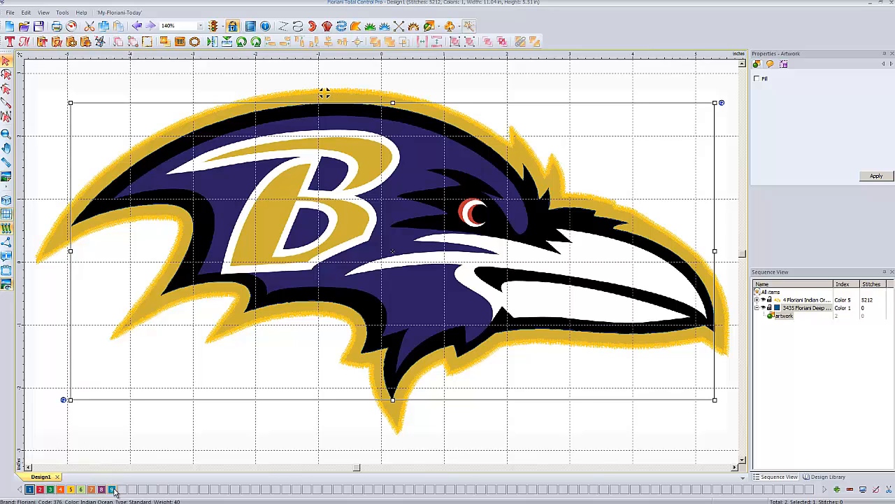
right_click(125, 489)
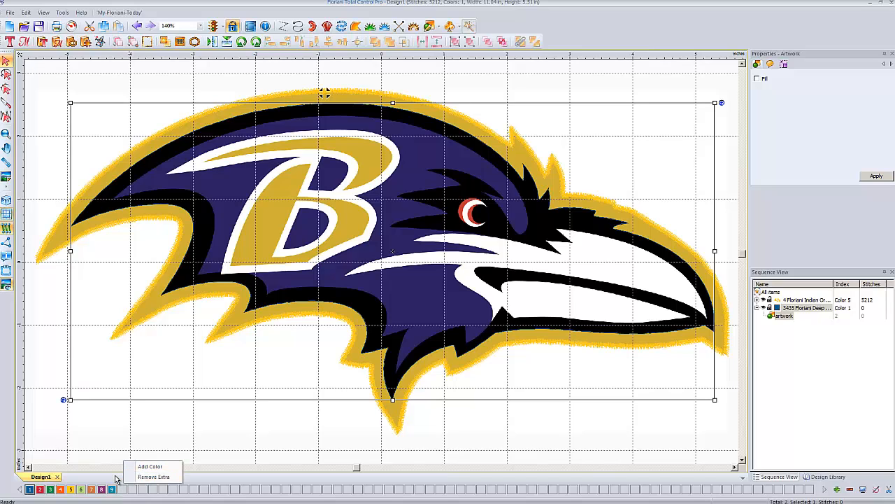
left_click(115, 477)
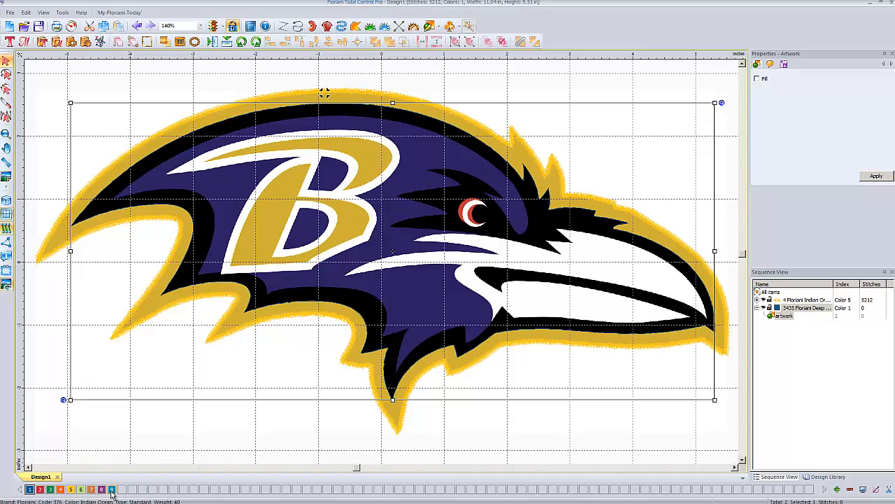
double_click(112, 490)
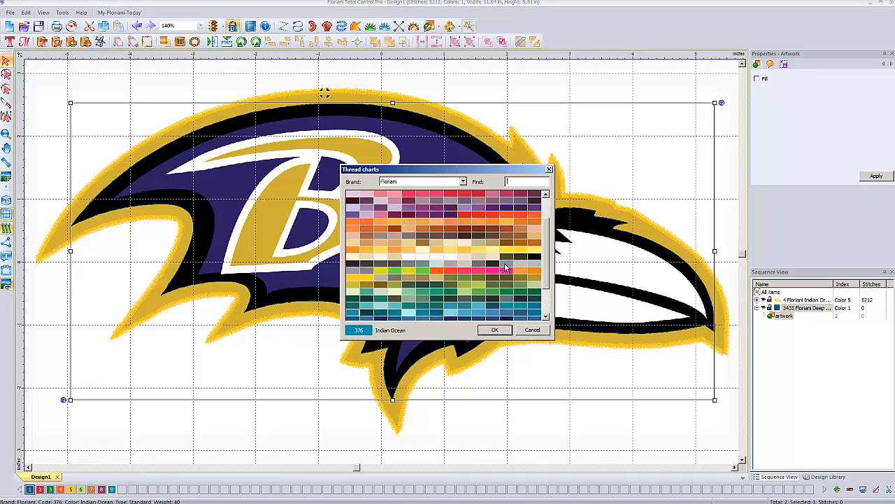
left_click(536, 257)
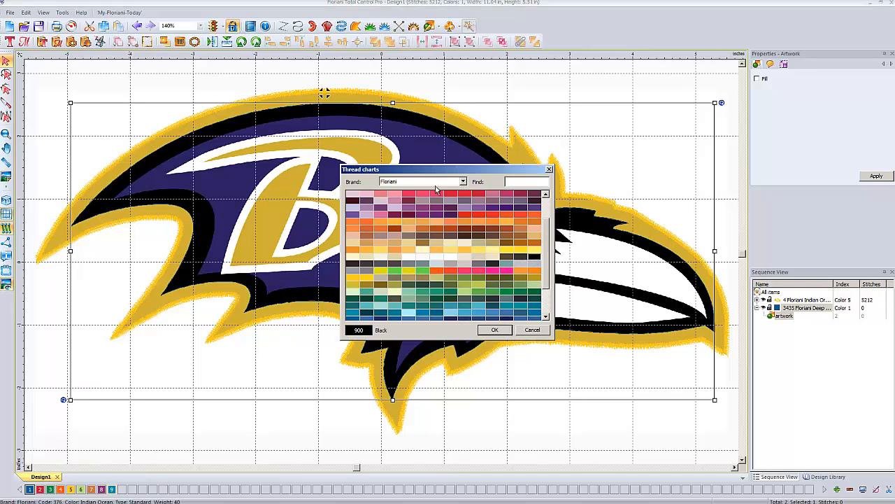
left_click(488, 331)
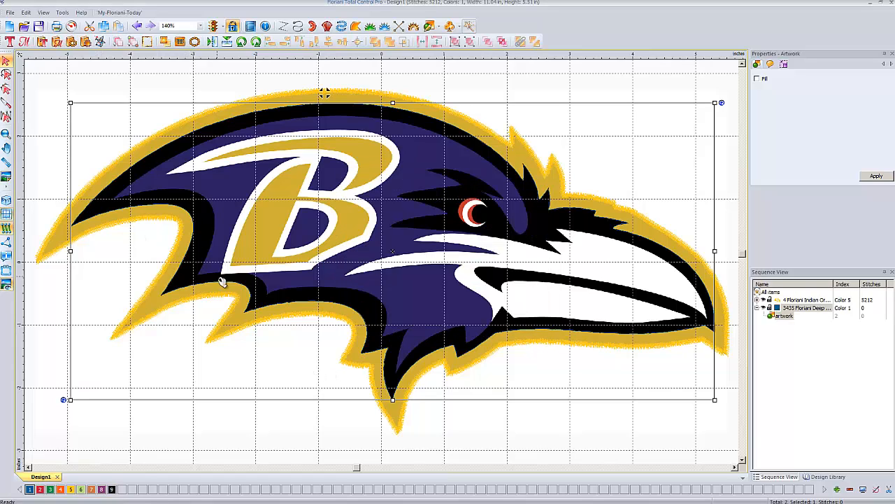
left_click(111, 489)
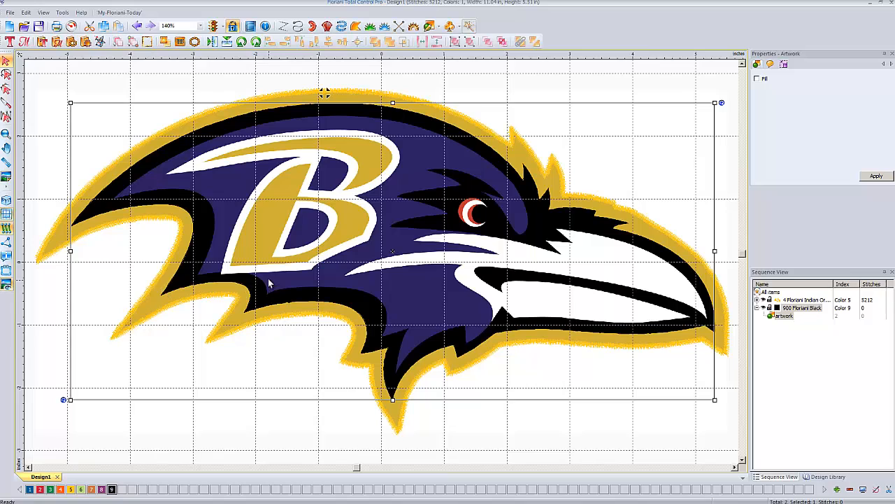
Step: Convert the black outline artwork to an applique
right_click(227, 118)
mouse_move(269, 190)
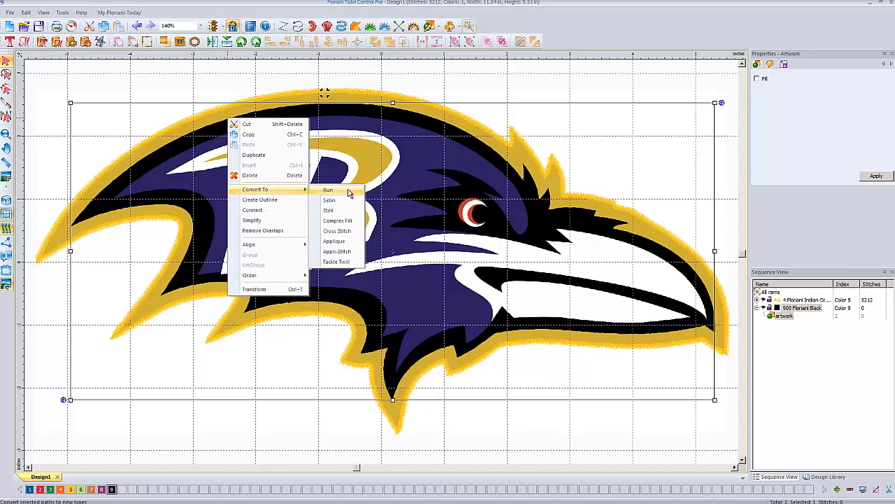
left_click(162, 77)
left_click(180, 136)
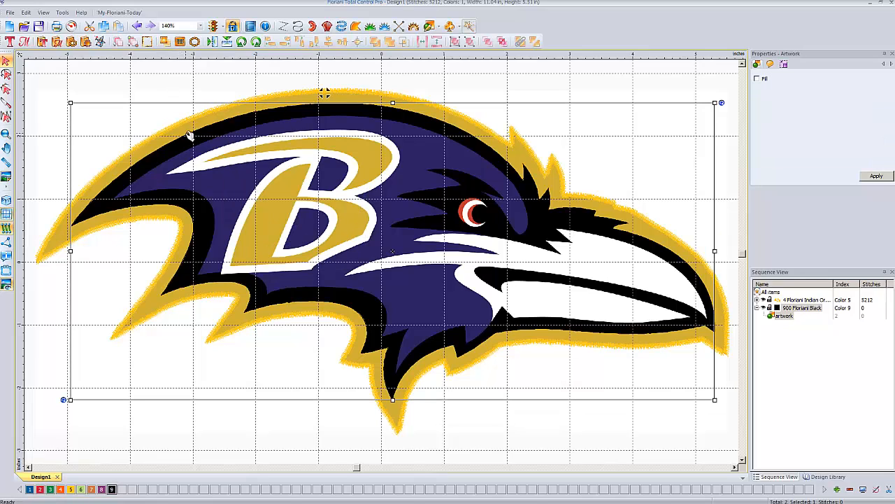
right_click(195, 134)
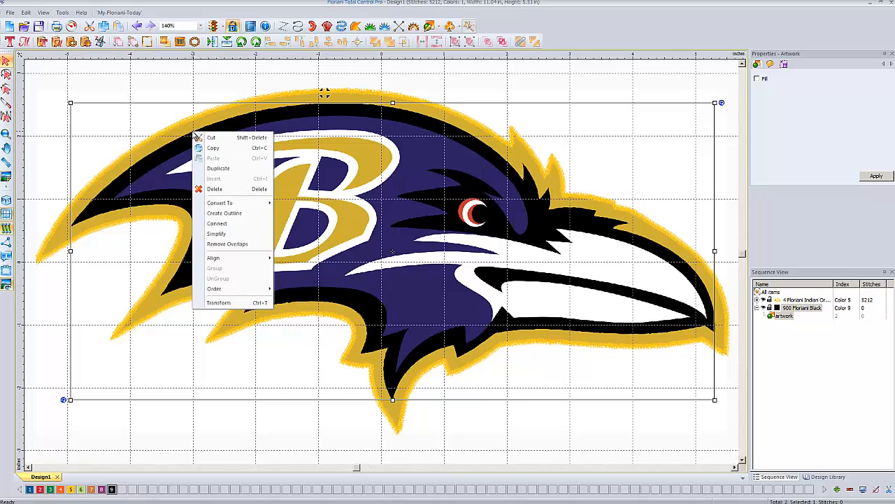
mouse_move(234, 202)
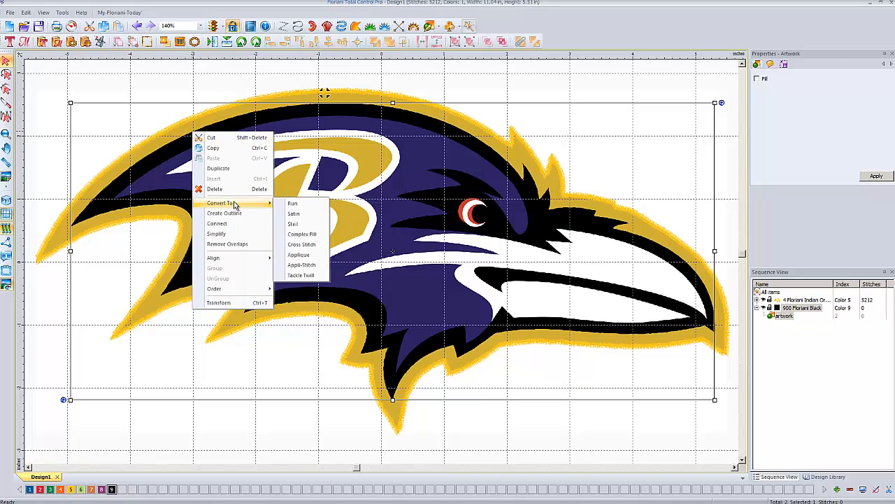
left_click(310, 256)
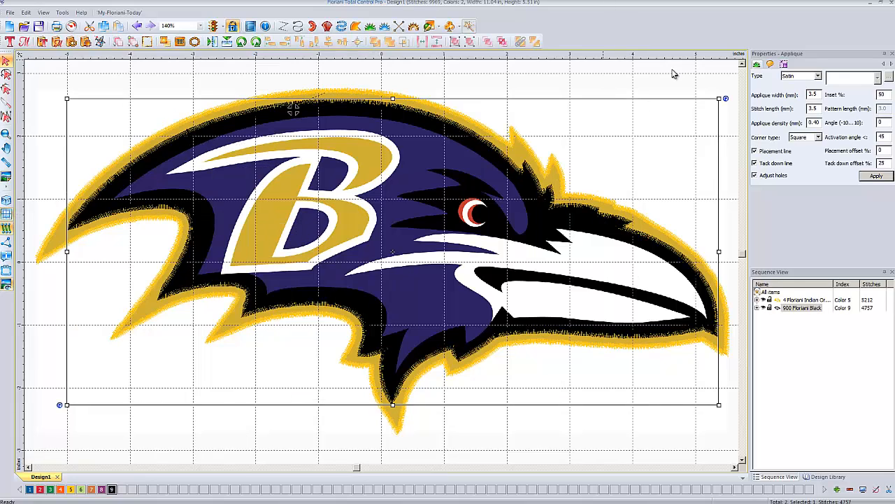
Step: Set the black applique's width to 2 mm and turn on the 3D stitch view
double_click(813, 94)
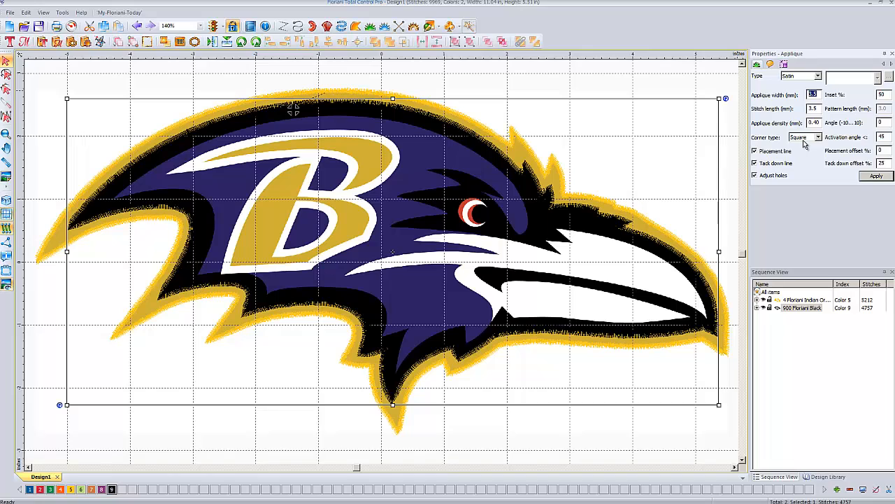
left_click(862, 176)
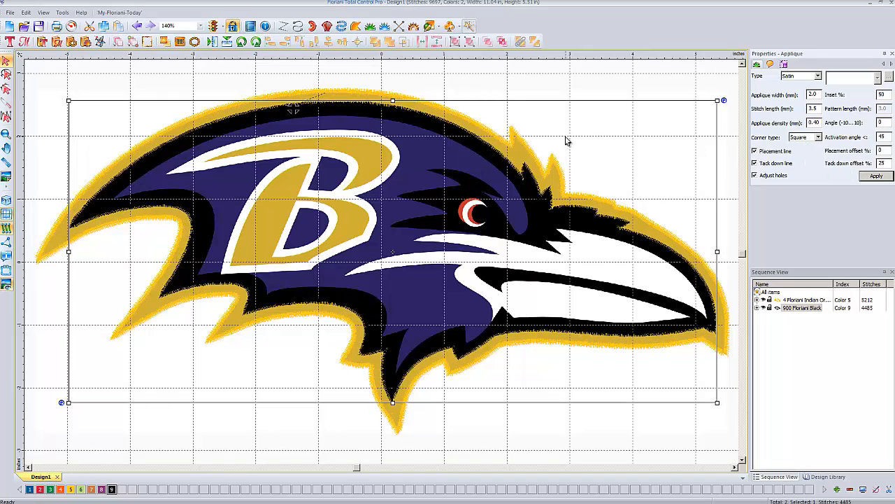
left_click(6, 200)
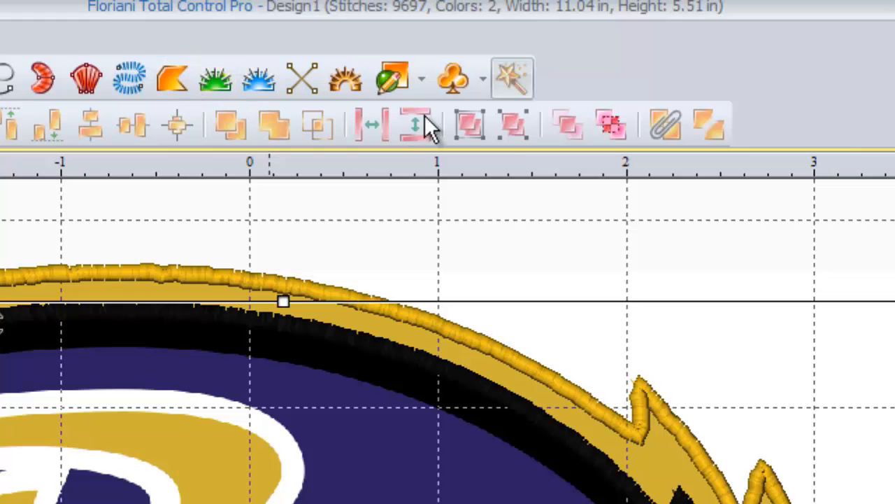
Step: Create a complex fill from the white beak area using the magic wand, keep the default angle line, and return to selecting
left_click(173, 77)
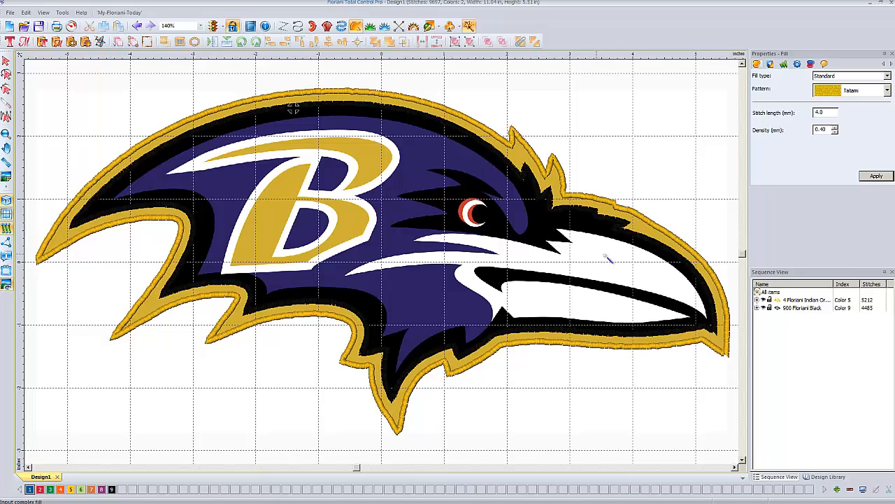
left_click(590, 260)
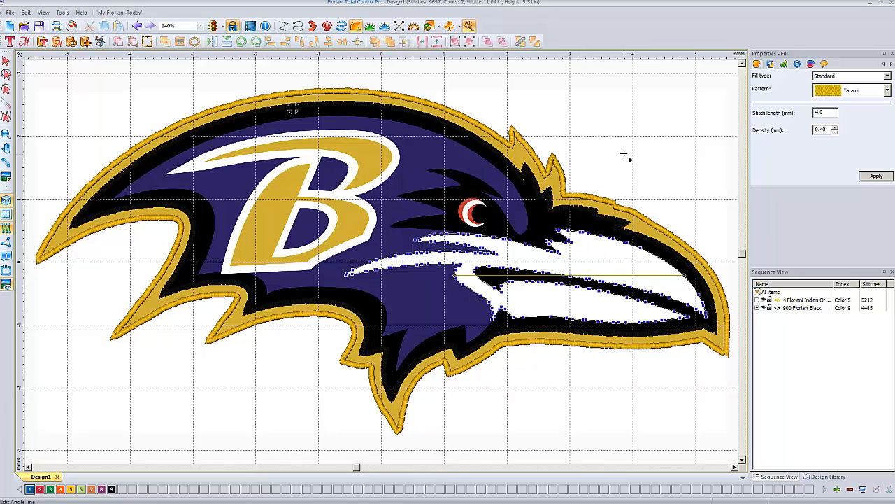
key("Return")
left_click(5, 60)
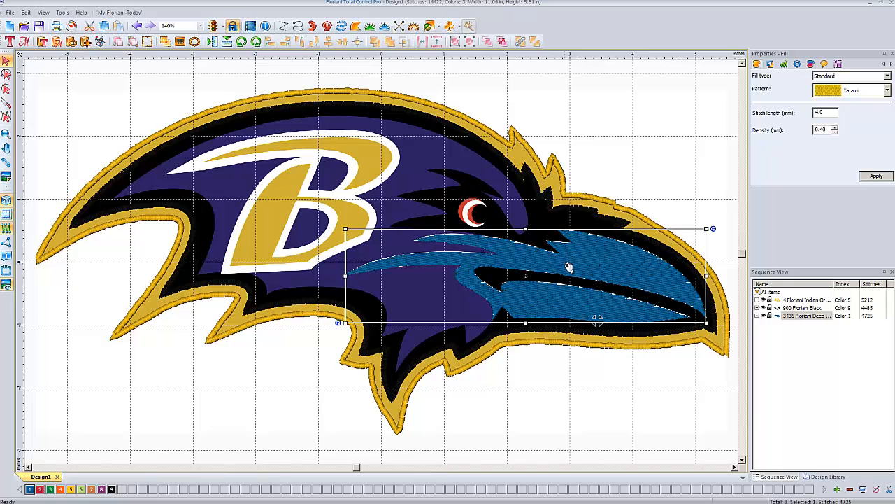
Step: Change the beak fill's thread color to Floriani 800 Pure White
double_click(30, 491)
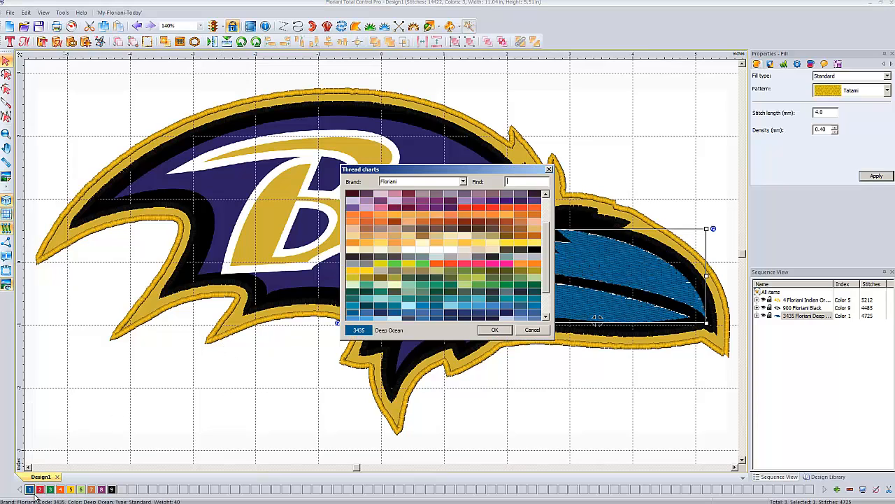
left_click(423, 250)
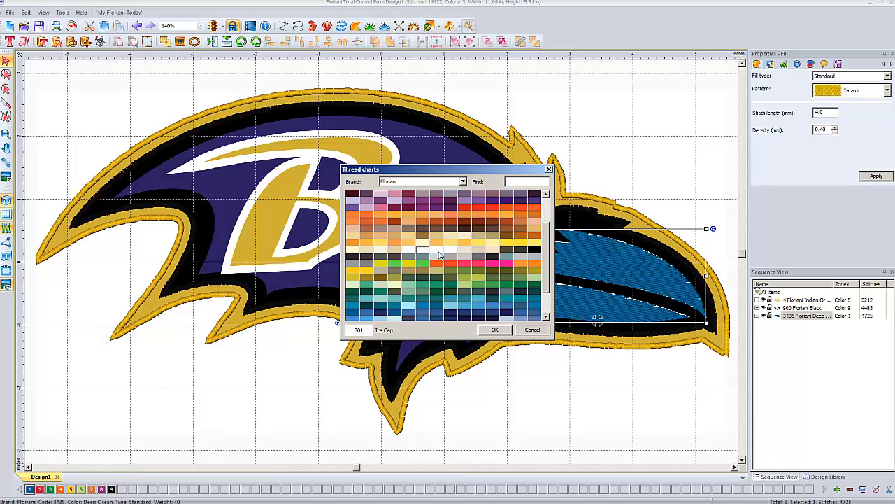
left_click(438, 251)
left_click(415, 250)
left_click(495, 330)
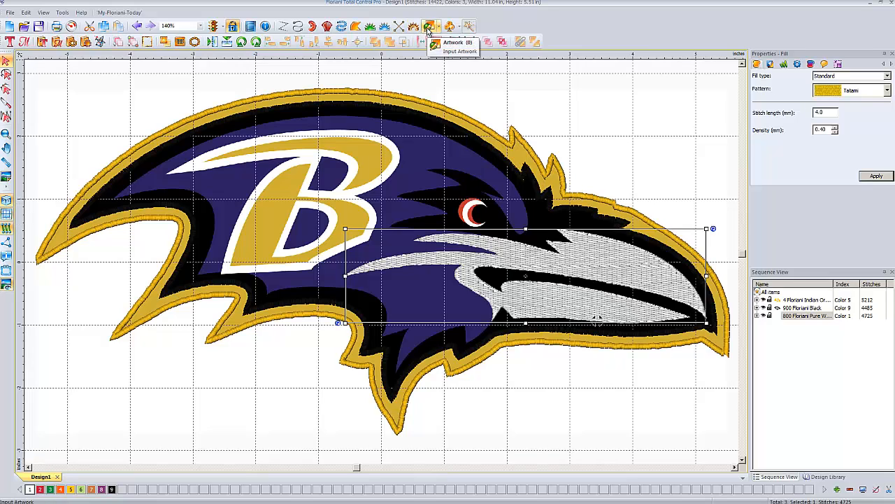
Step: Create a complex fill from the white crescent of the eye with the magic wand, keeping the default angle line
left_click(359, 29)
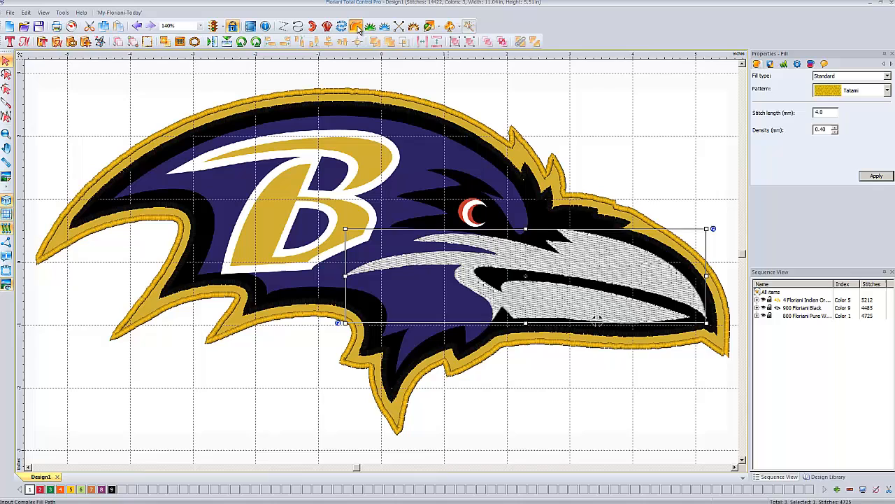
left_click(470, 26)
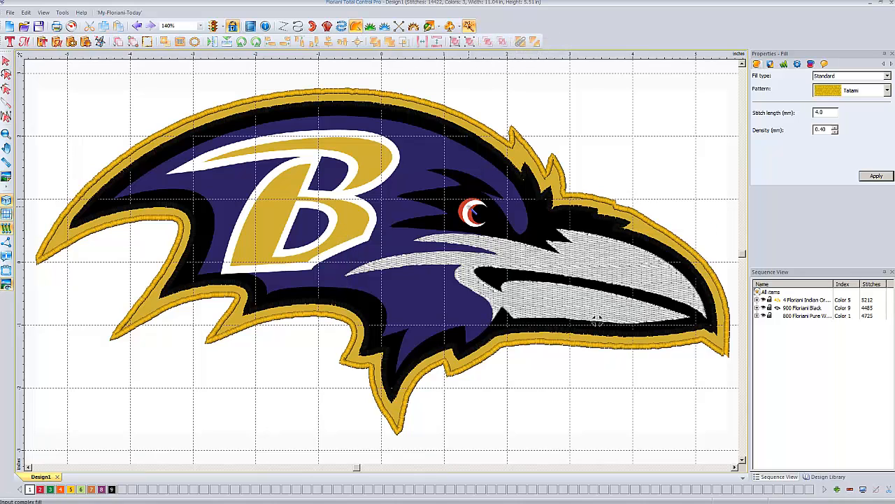
left_click(469, 206)
left_click(5, 62)
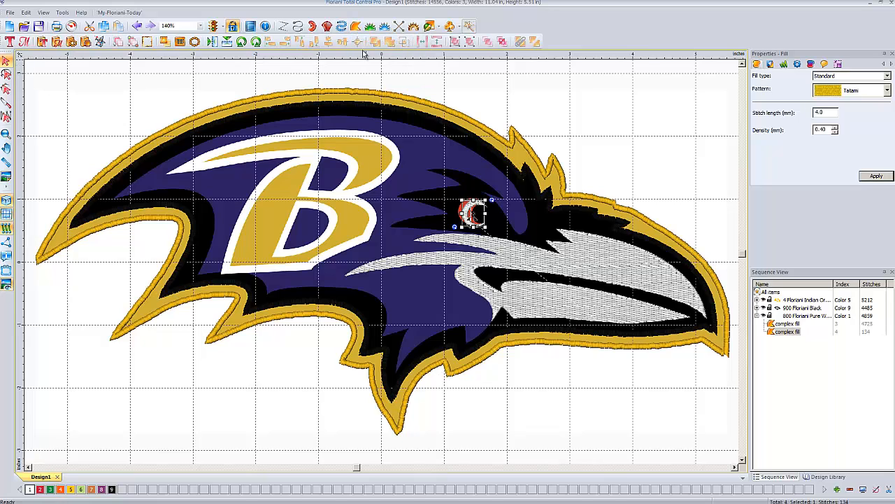
Step: Create a magic-wand complex fill from the outer red crescent of the eye and color it 129 Floriani Deep Pink
left_click(357, 28)
left_click(356, 28)
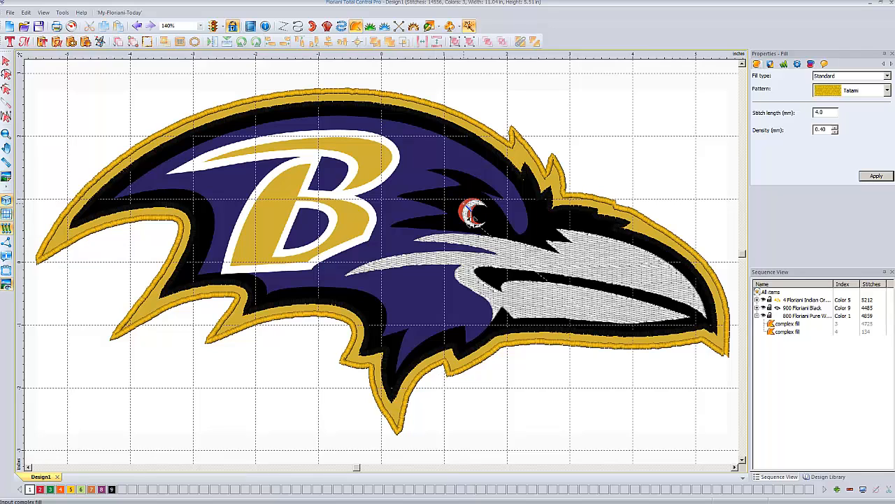
left_click(466, 207)
left_click(8, 63)
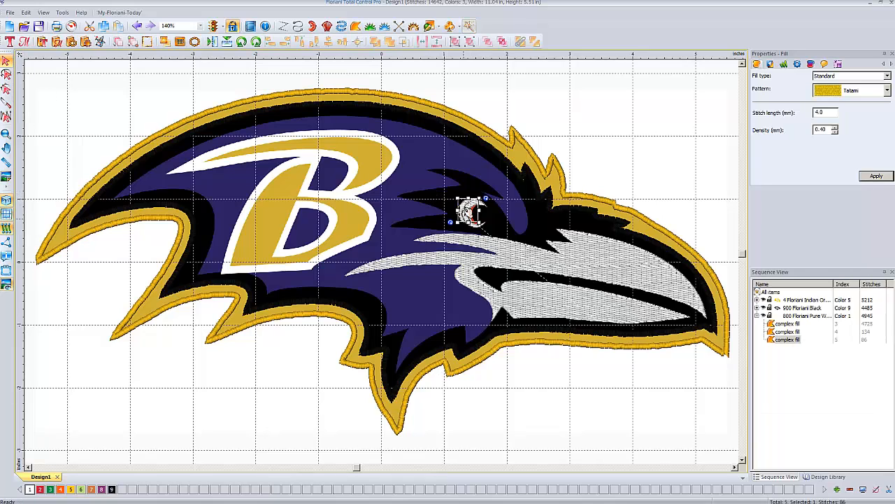
left_click(41, 490)
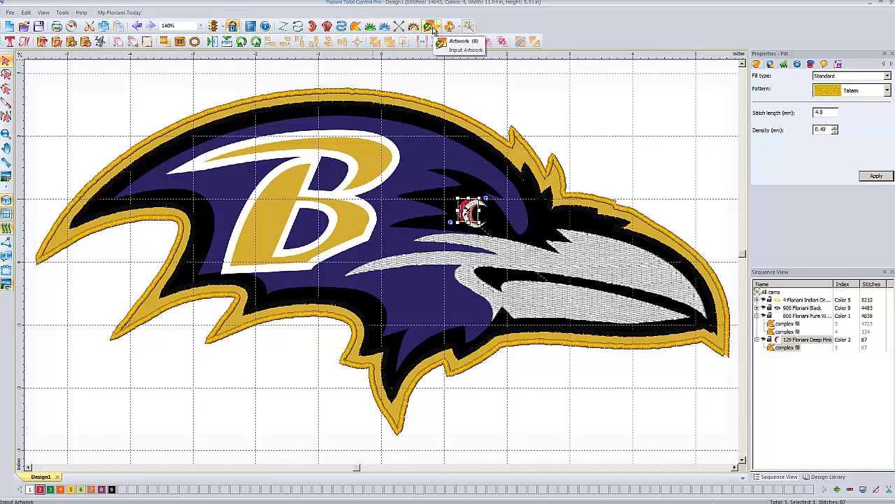
Step: Create a magic-wand complex fill from the inner red sliver of the eye, color it 129 Floriani Deep Pink, and clear the selection
left_click(356, 26)
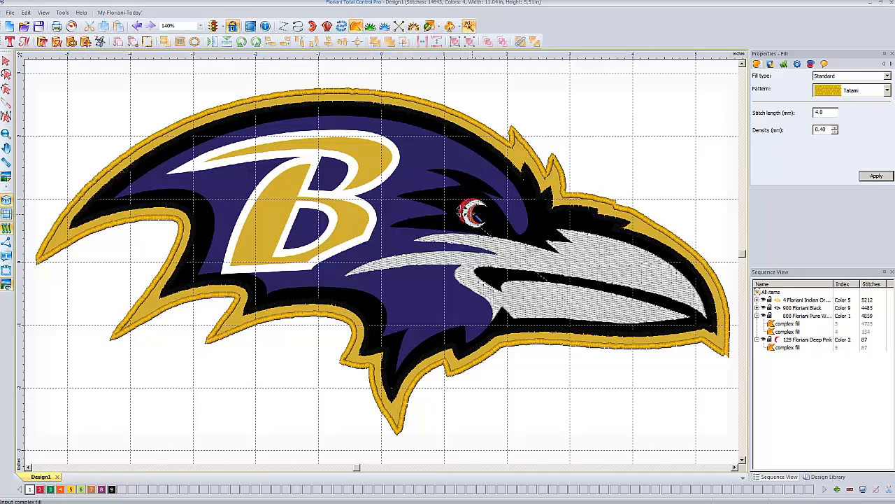
left_click(473, 214)
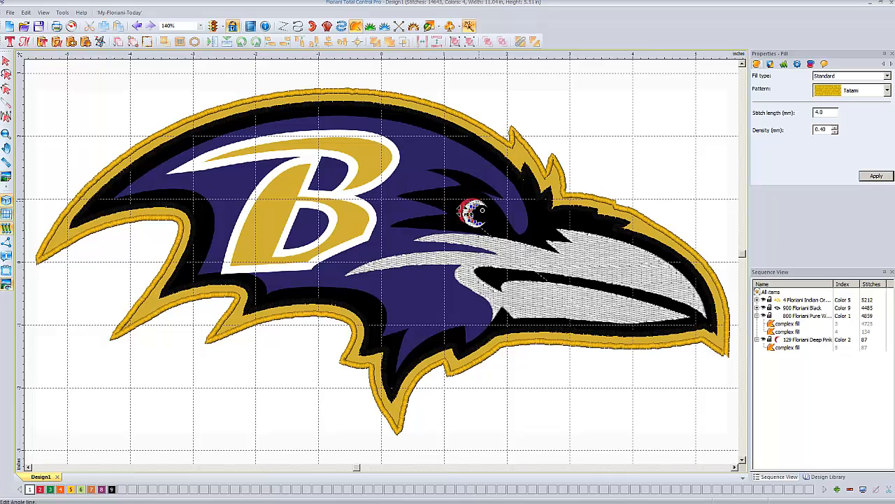
left_click(6, 63)
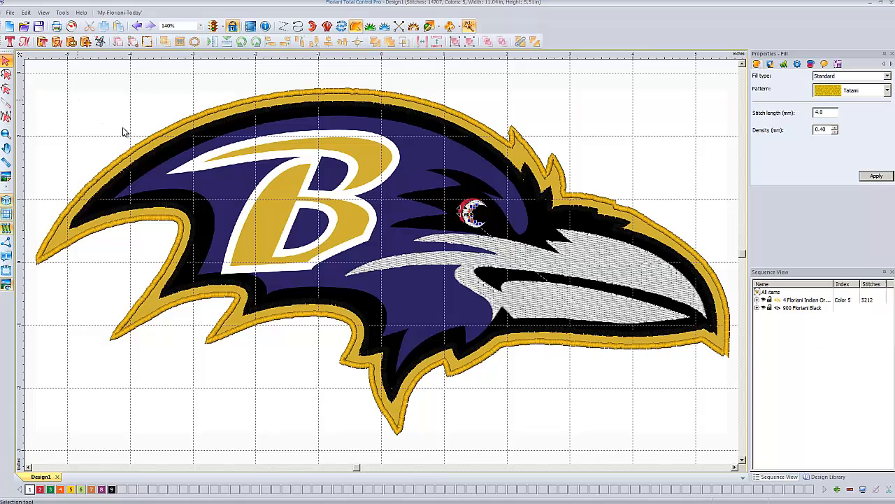
left_click(40, 489)
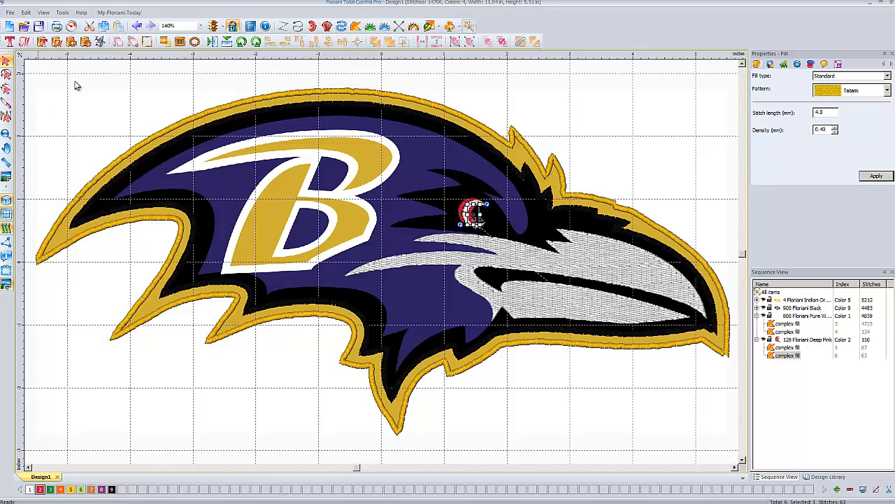
left_click(134, 94)
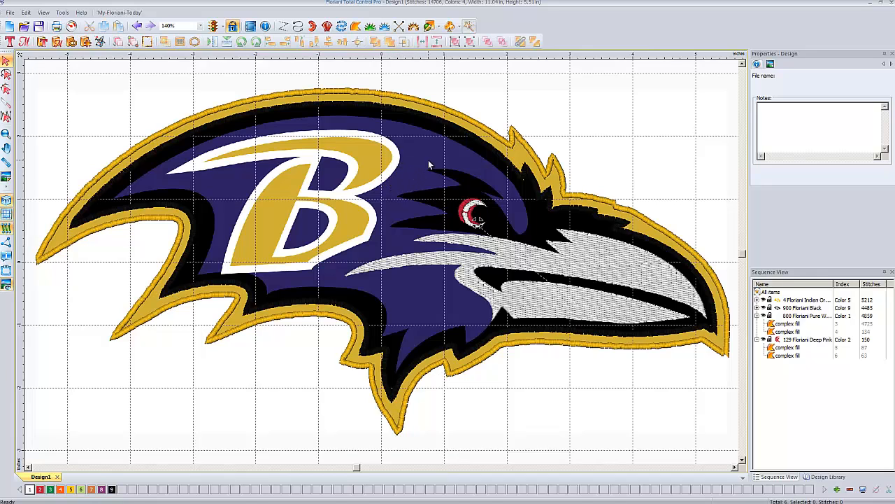
Step: Trace the purple head area as artwork with the magic wand and split its outline at two points below the letter B
left_click(430, 26)
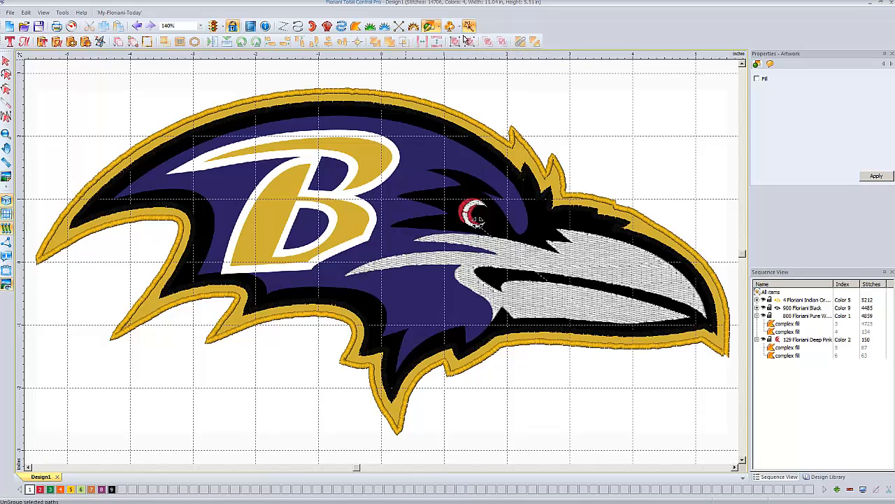
left_click(423, 153)
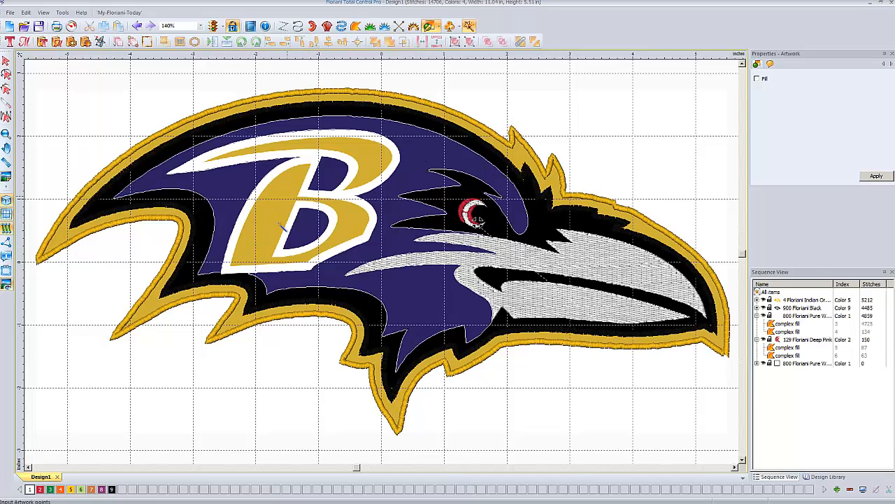
left_click(6, 89)
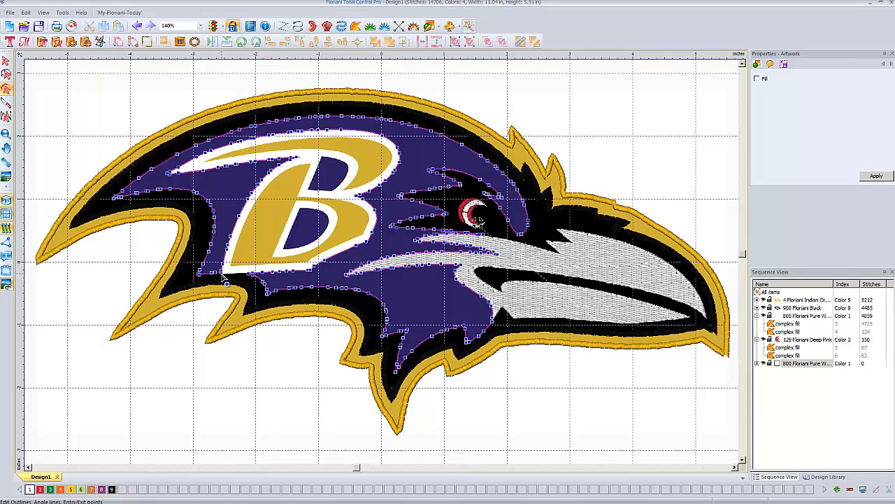
right_click(223, 276)
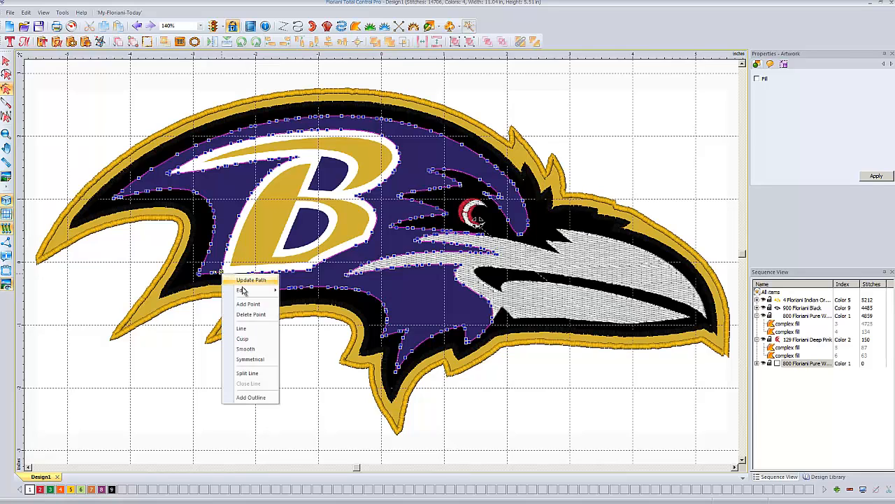
left_click(253, 375)
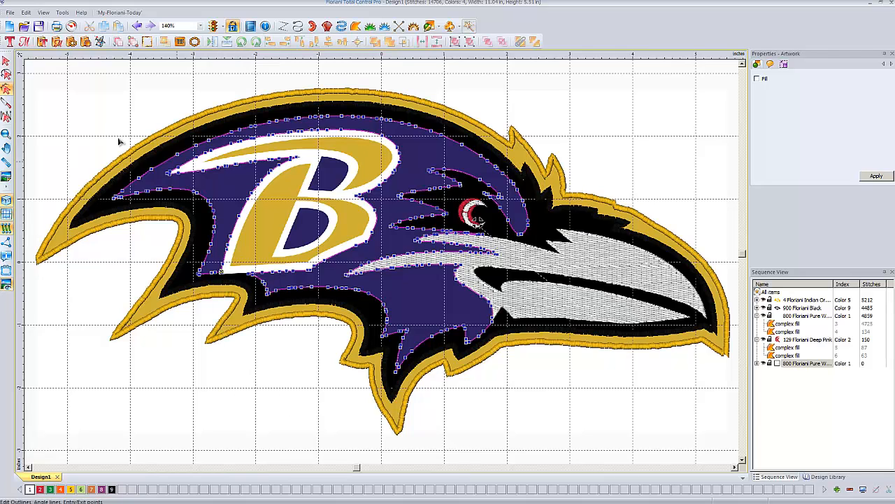
left_click(7, 89)
right_click(249, 273)
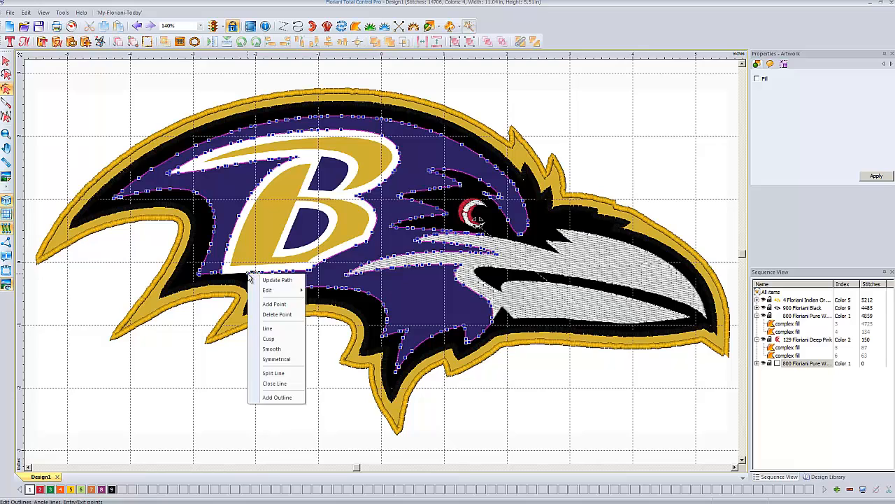
left_click(274, 373)
Step: Select the separated outline around the letter B and delete it, leaving only the outer head outline
left_click(7, 62)
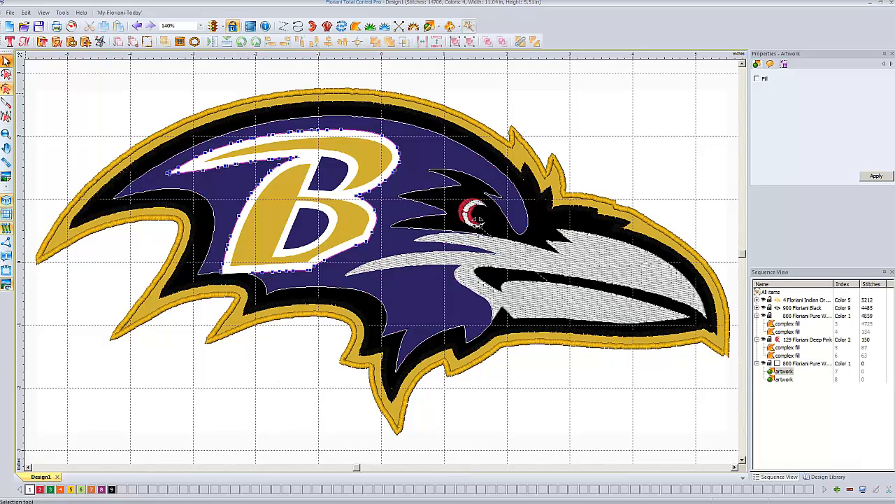
left_click(286, 168)
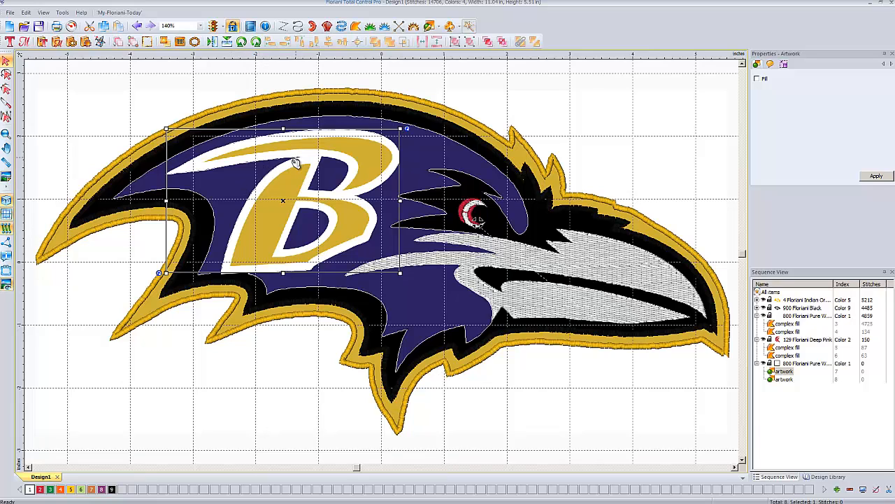
left_click(6, 88)
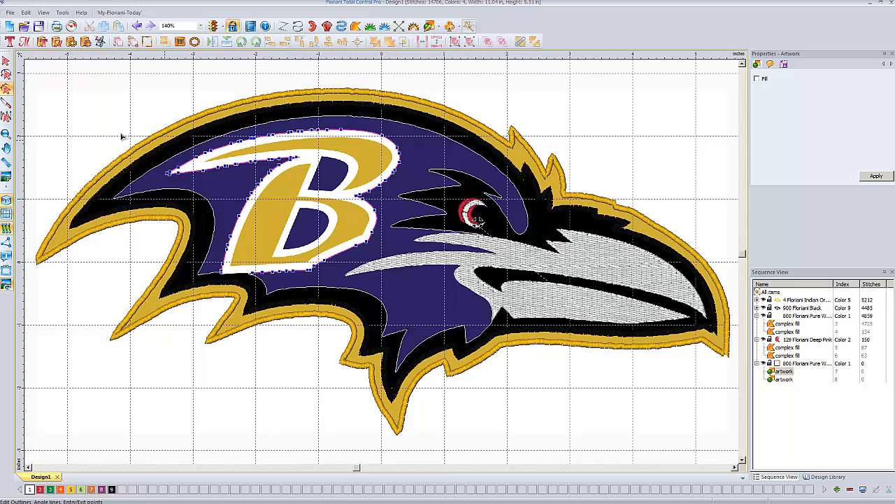
left_click(6, 61)
left_click(285, 170)
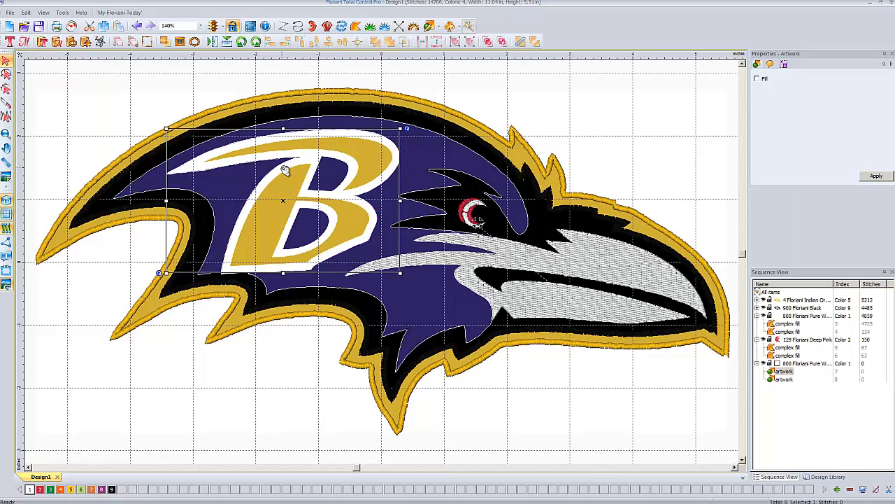
key("Delete")
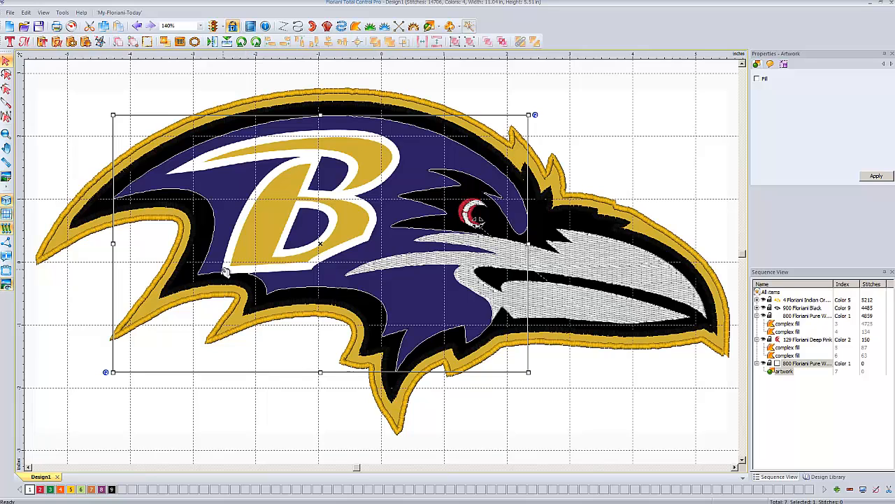
Step: Try to close the remaining head outline at the gap below the letter B
left_click(7, 89)
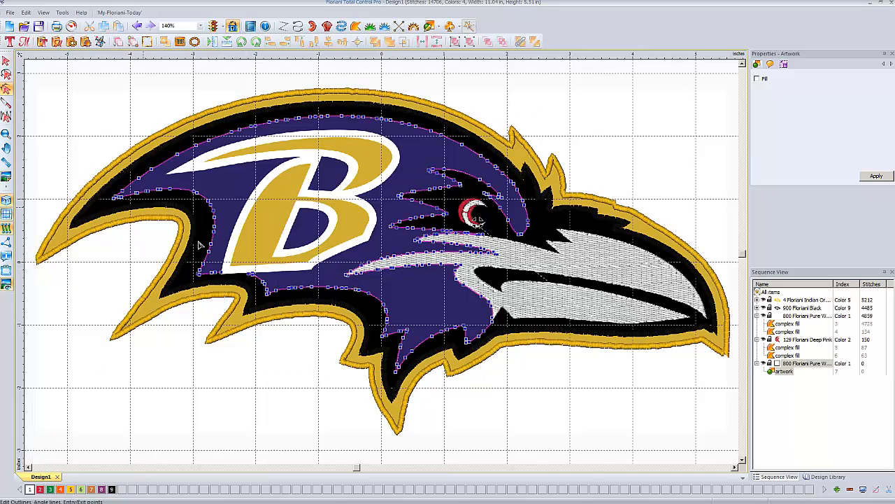
right_click(256, 277)
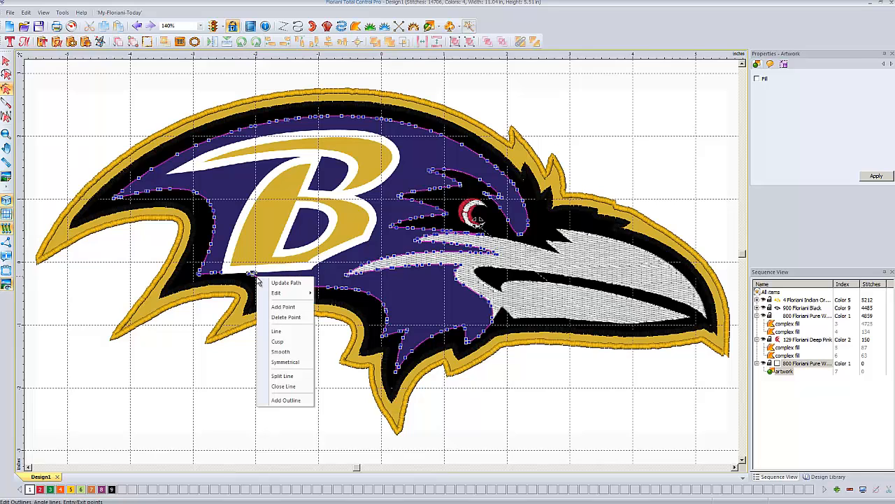
left_click(284, 387)
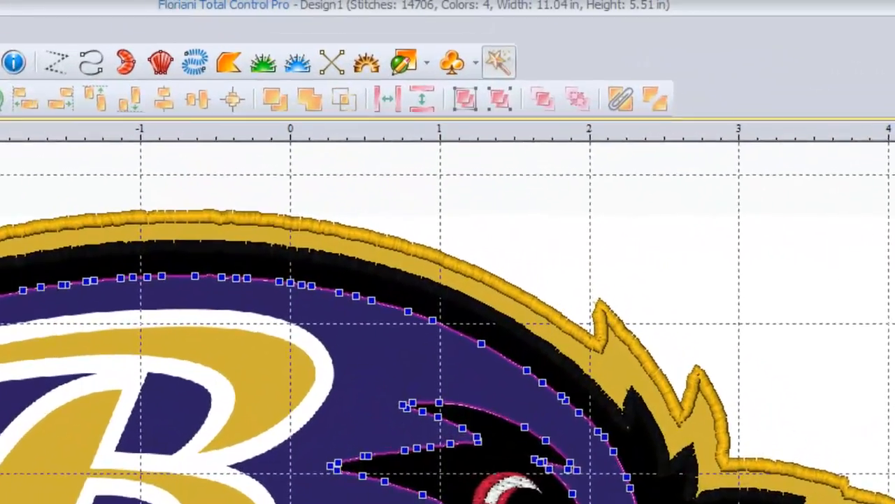
left_click(1, 88)
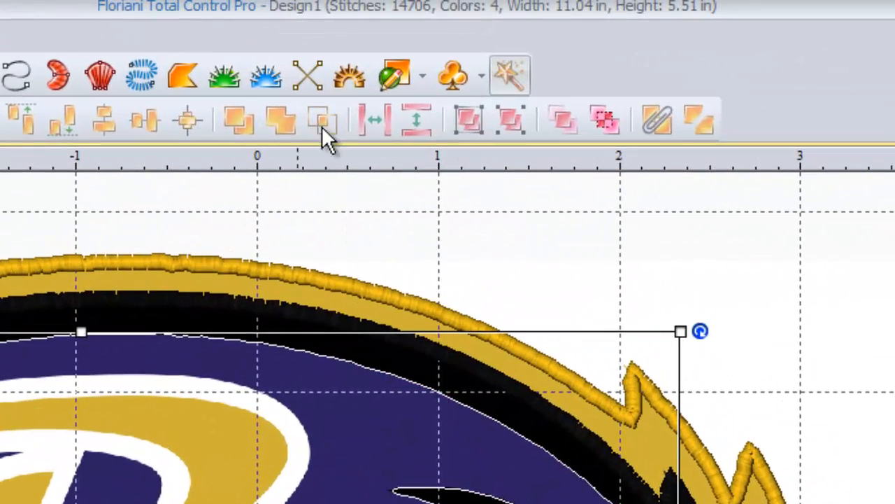
Step: Draw a straight artwork line bridging the gap in the head outline below the letter B
left_click(384, 68)
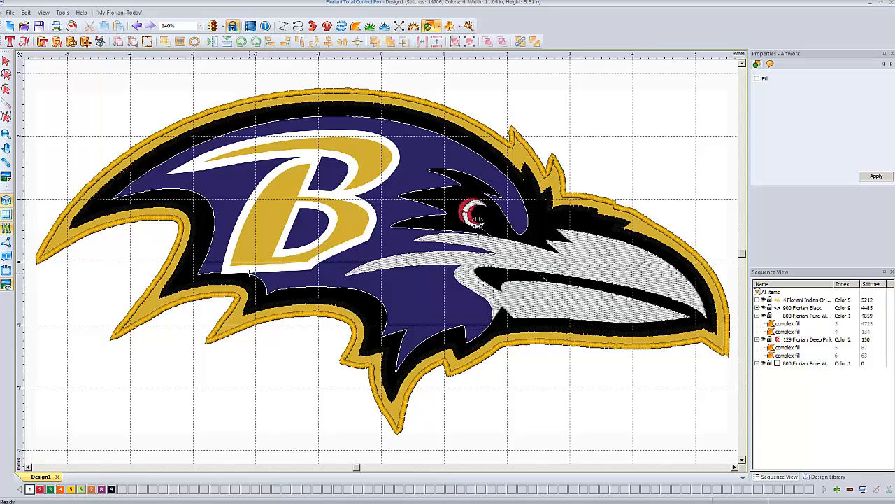
left_click(249, 272)
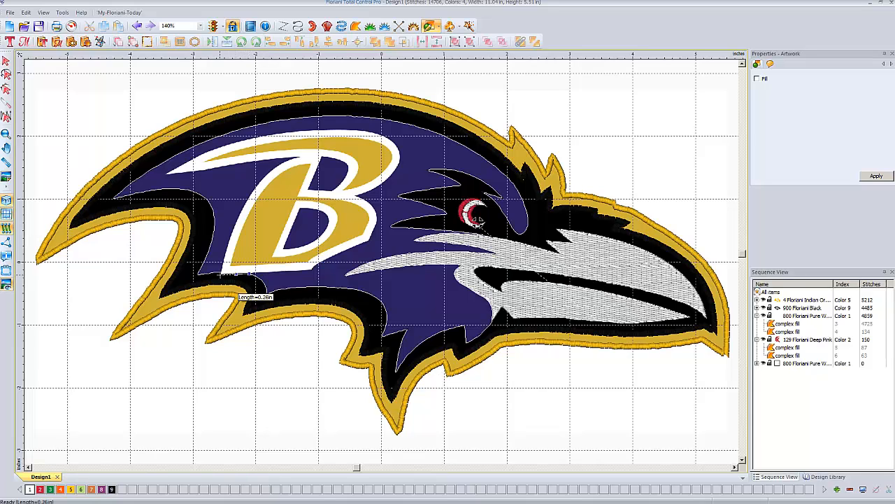
left_click(220, 275)
right_click(225, 239)
left_click(7, 62)
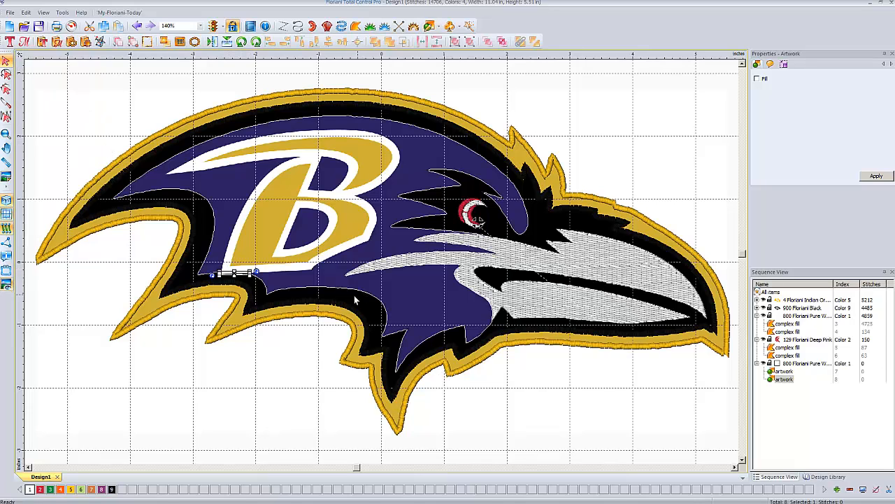
Step: Select the head outline together with the bridging line and join them into a single artwork object
left_click(290, 287, "ctrl")
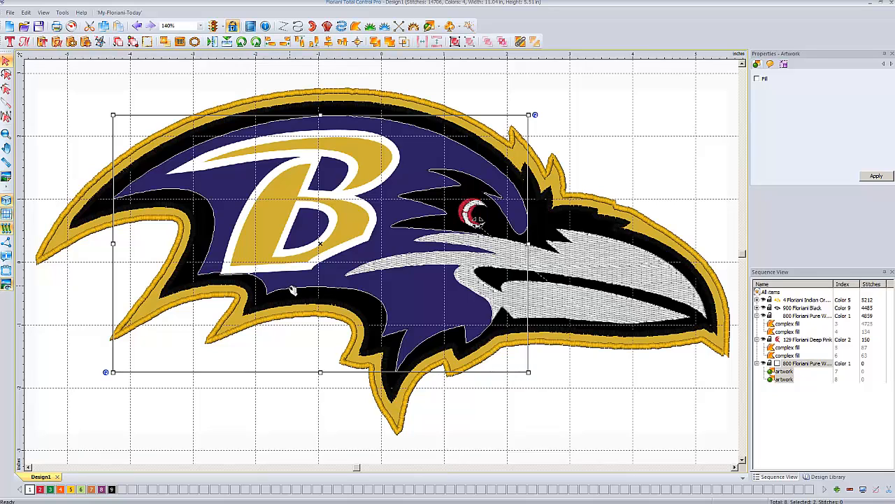
right_click(293, 289)
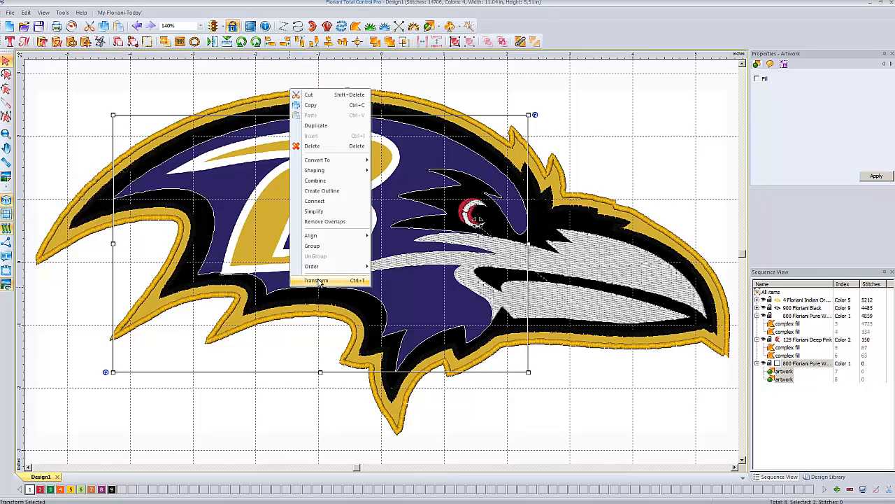
left_click(334, 190)
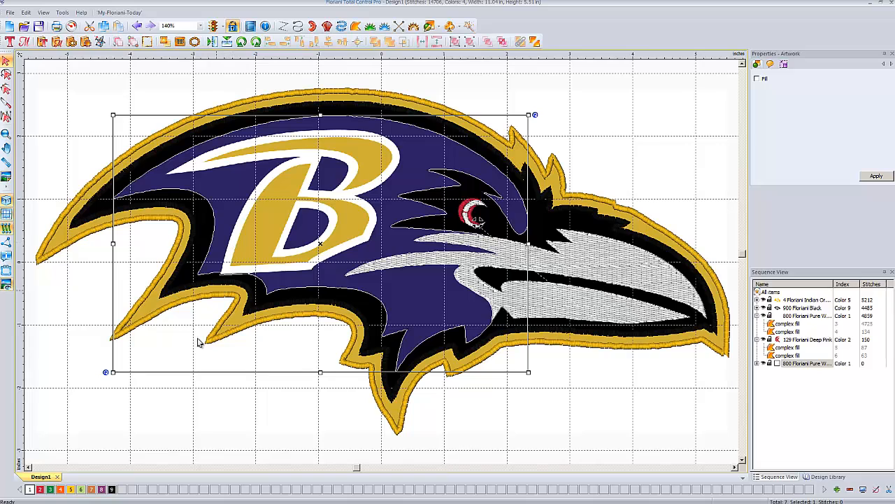
Step: Change the head outline's color to the purple 674 Floriani thread and convert the artwork to an applique
left_click(101, 490)
right_click(215, 222)
mouse_move(246, 294)
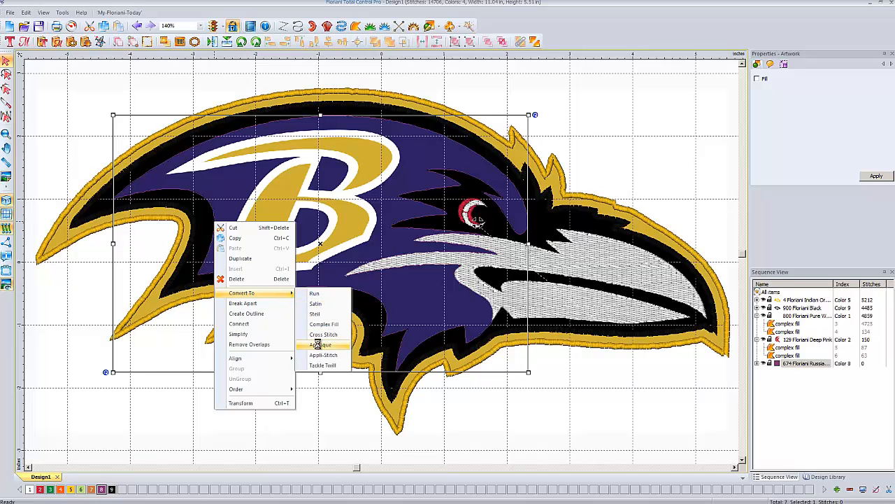
left_click(319, 345)
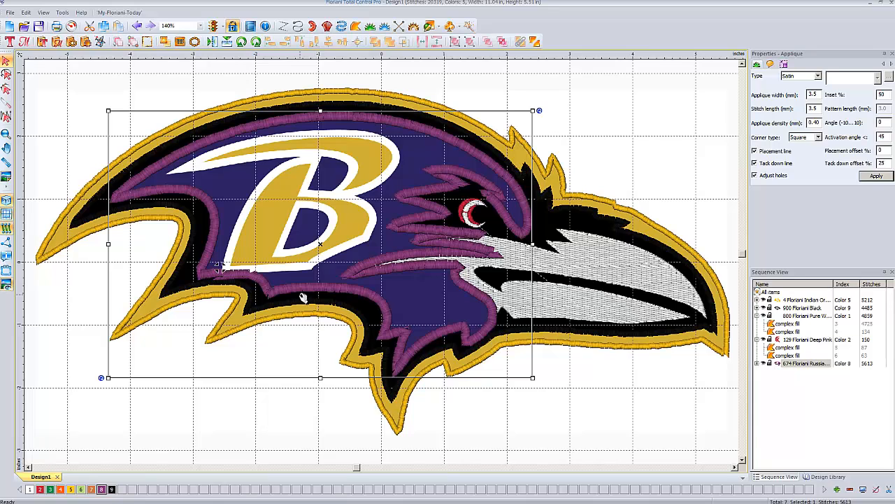
Step: Set the purple head applique's width to 2 mm and deselect it
double_click(806, 94)
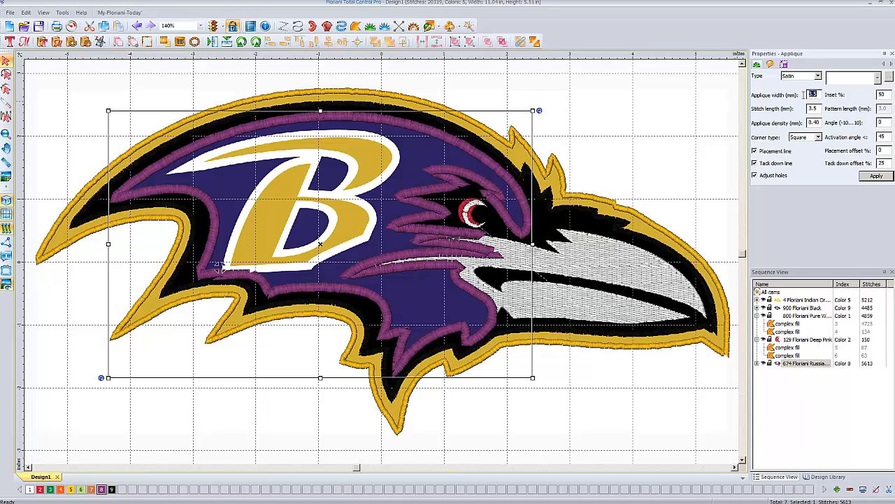
left_click(871, 177)
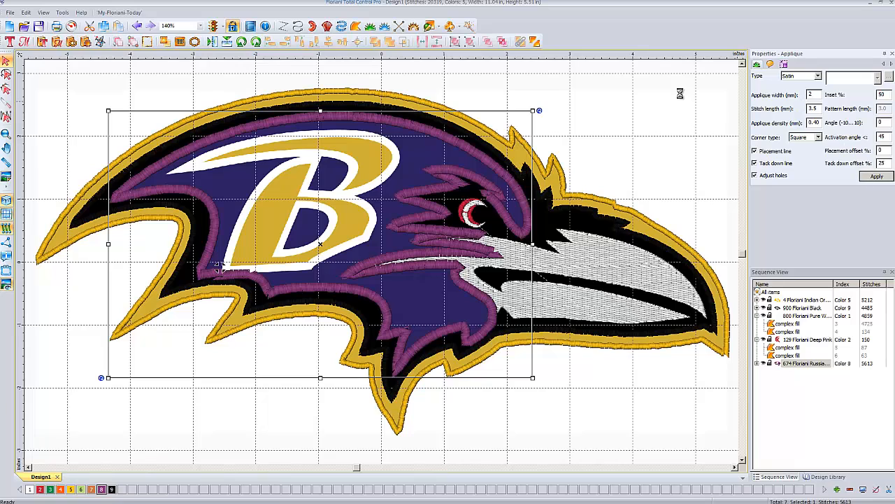
left_click(620, 149)
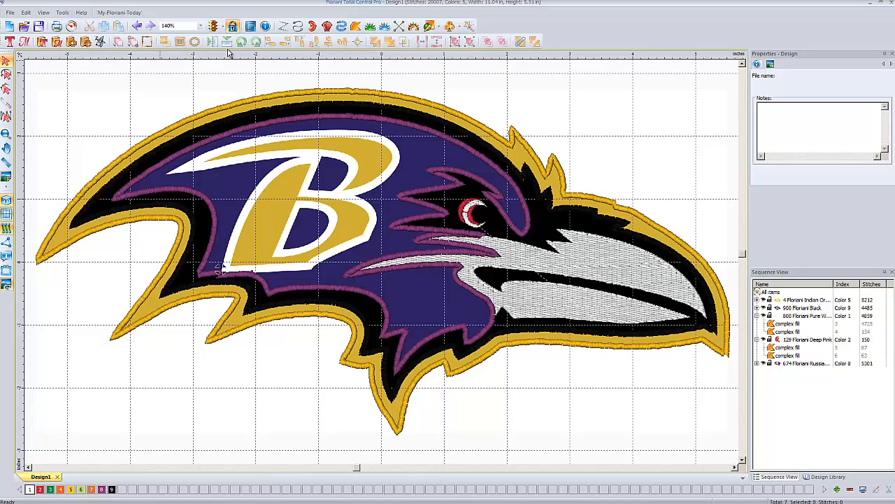
Step: Create a magic-wand complex fill on the letter B's upper gold swoosh and color it 4 Floriani Indian Orange
left_click(355, 27)
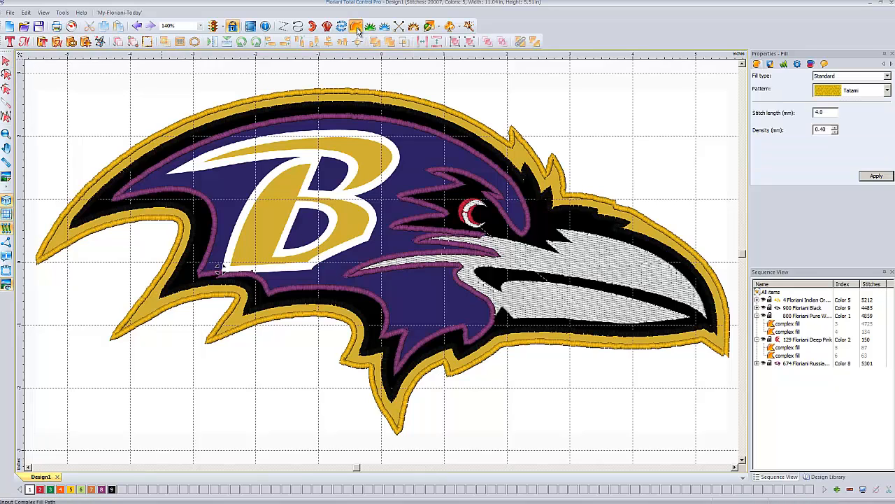
left_click(470, 27)
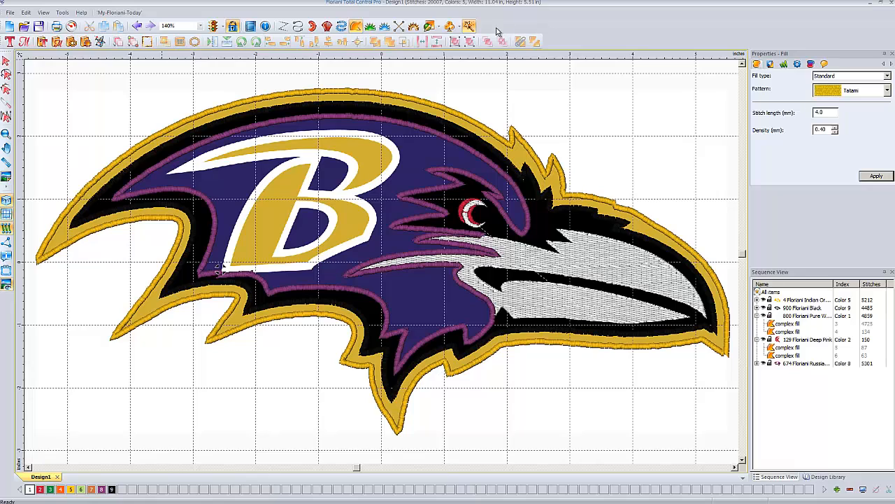
left_click(368, 156)
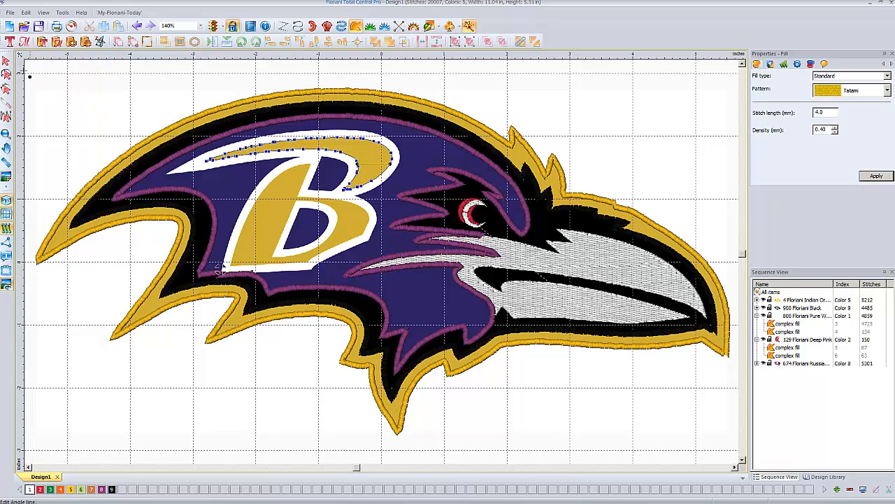
left_click(9, 61)
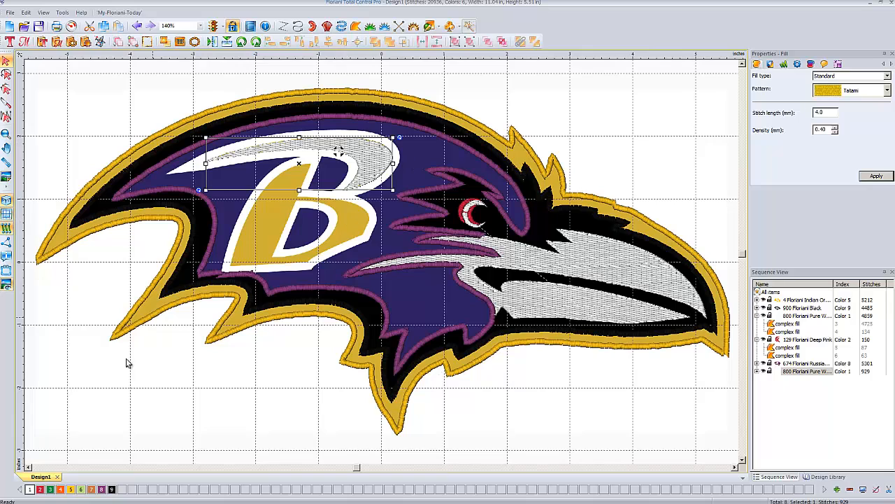
left_click(71, 489)
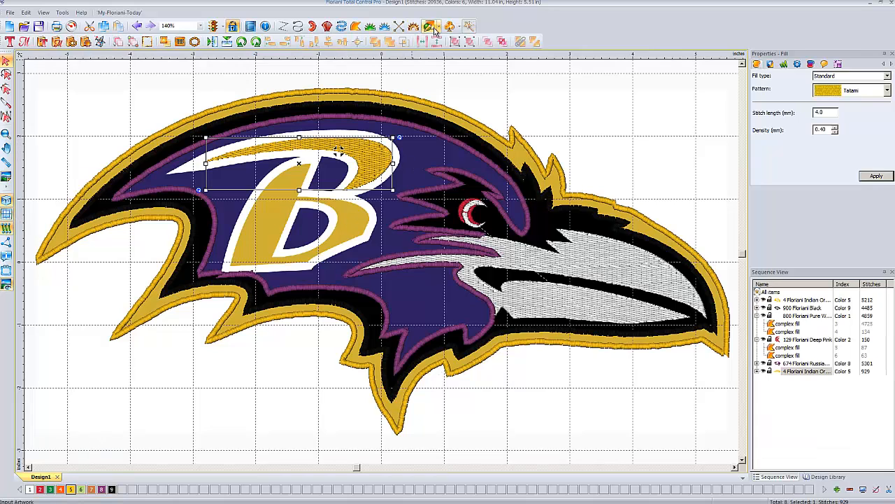
Step: Create a magic-wand complex fill in Indian Orange on the remaining gold body of the letter B
left_click(360, 28)
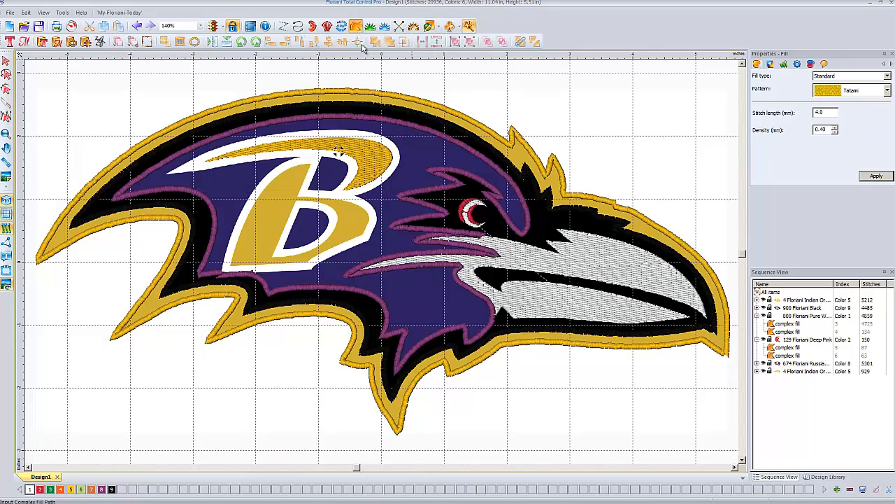
left_click(71, 490)
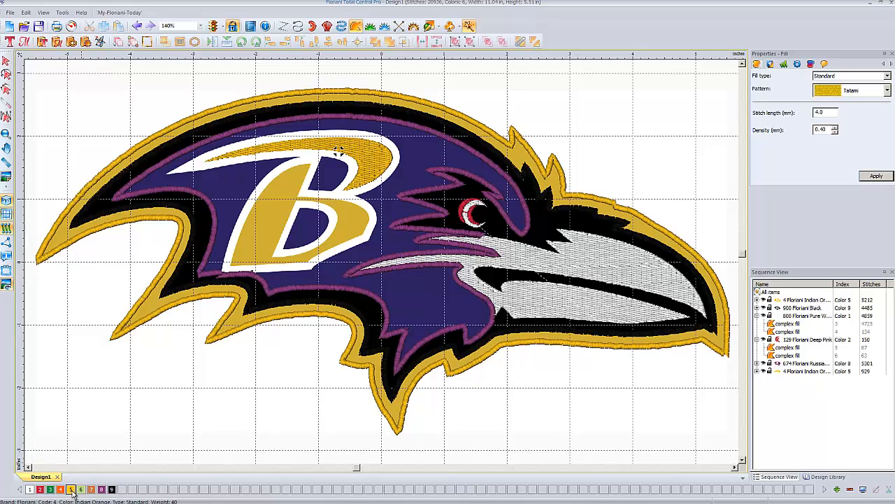
left_click(270, 233)
left_click(6, 62)
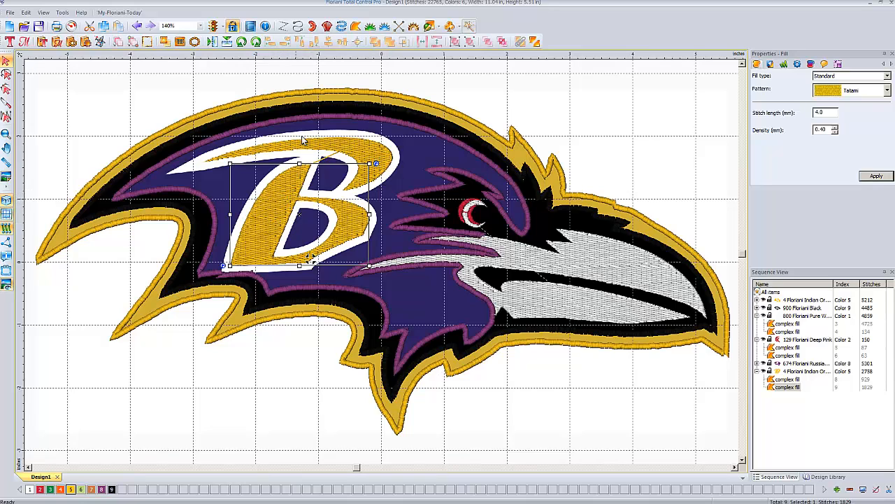
Step: Create magic-wand complex fills in white for the letter B's outer outline and the border inside its lower bowl
left_click(357, 28)
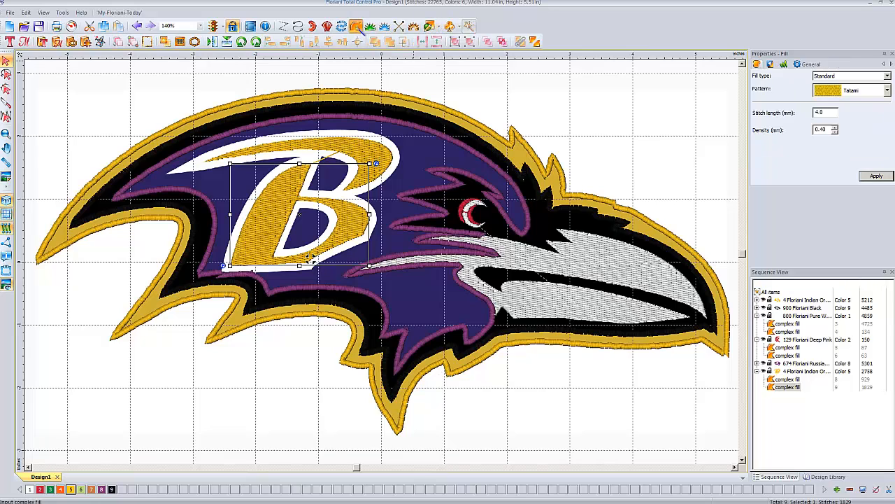
left_click(31, 489)
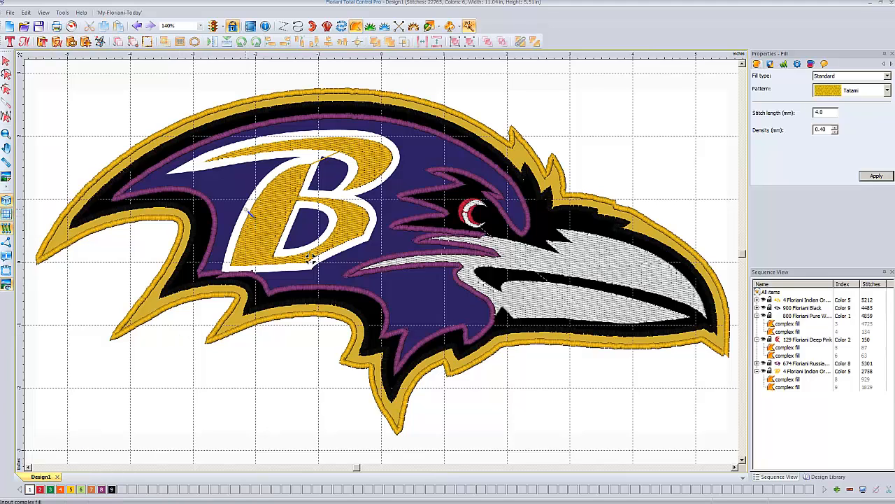
left_click(6, 61)
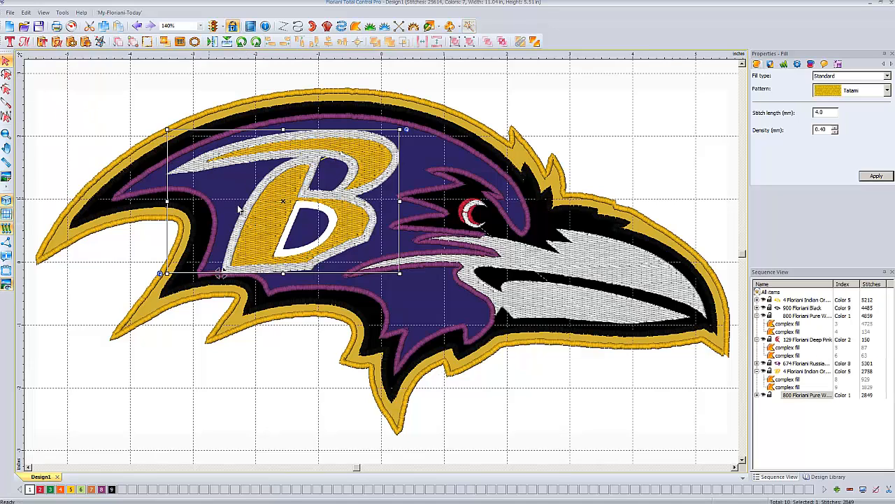
left_click(356, 25)
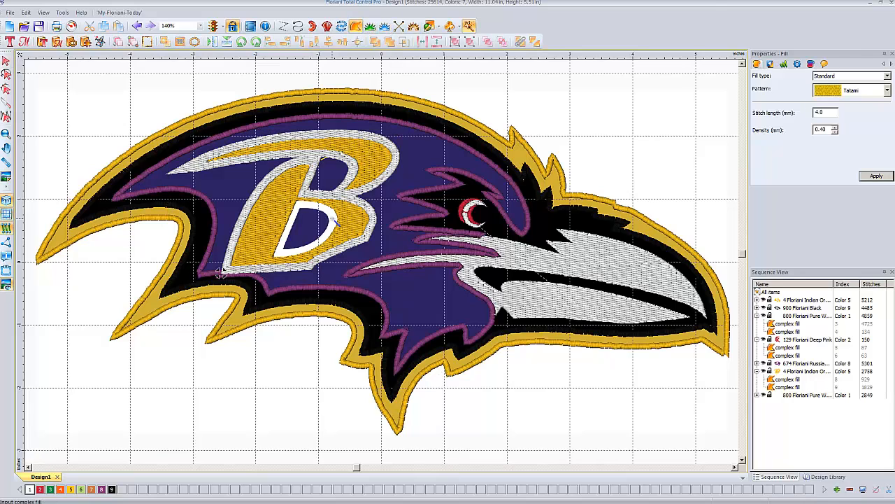
left_click(6, 63)
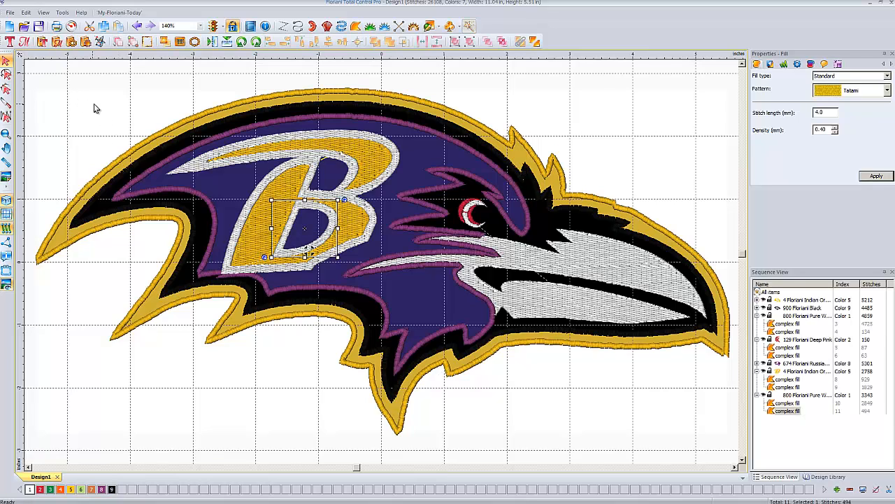
left_click(105, 142)
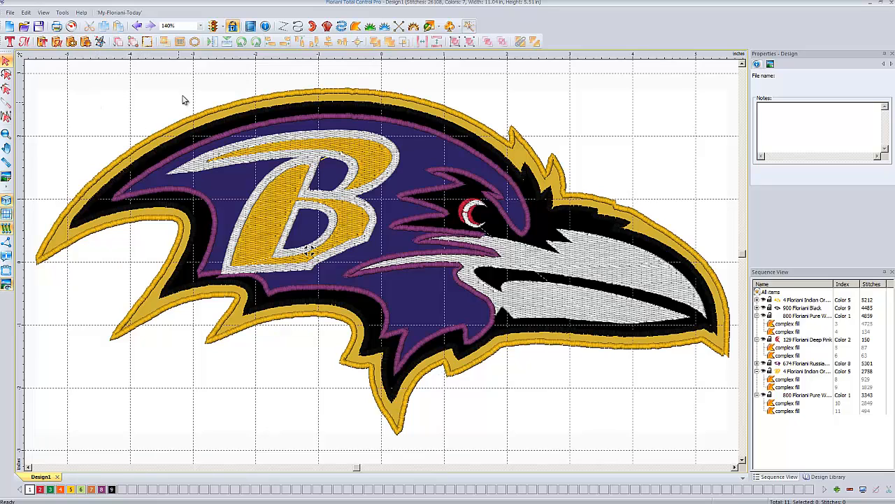
Step: Set the backdrop image to the lightest setting so that only the stitches show
left_click(71, 26)
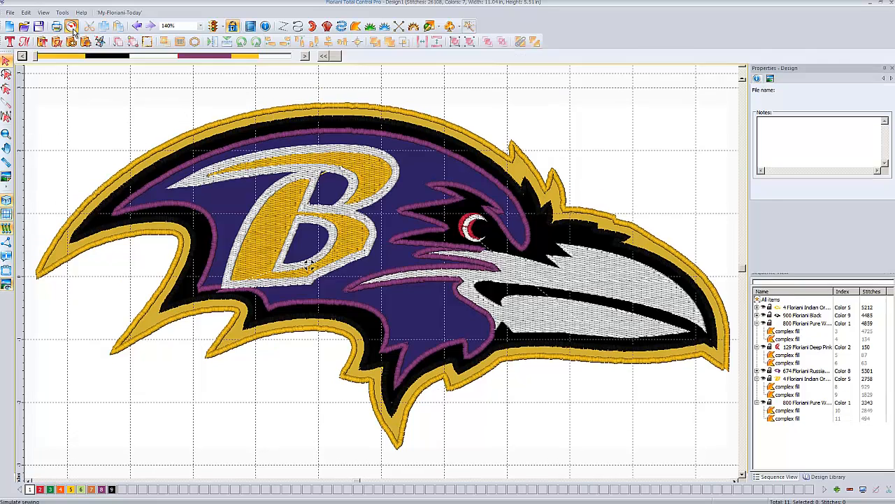
left_click_drag(36, 56, 34, 55)
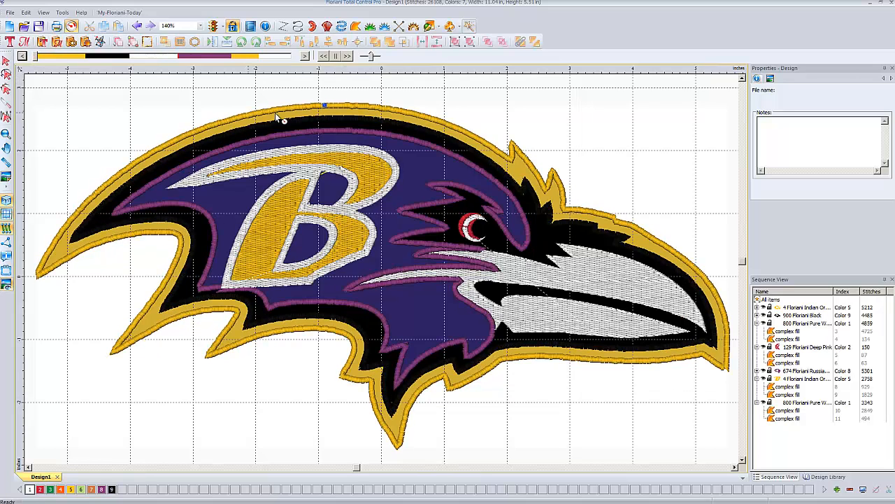
left_click(7, 177)
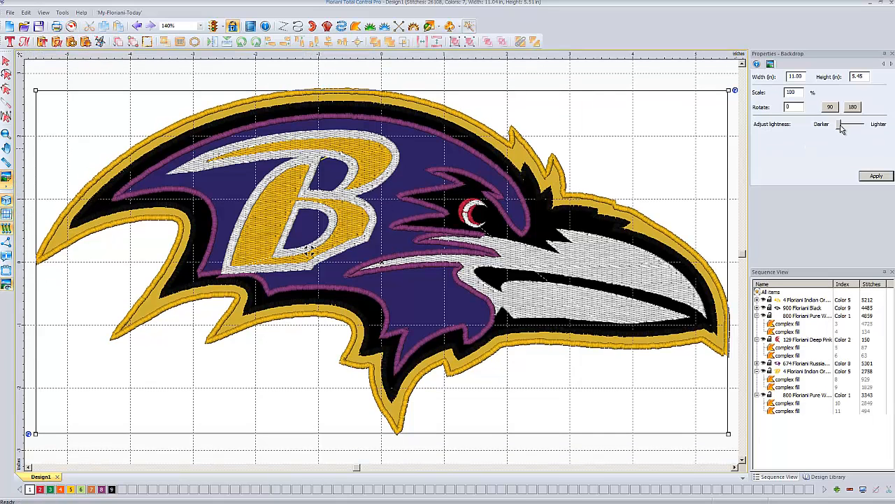
left_click_drag(838, 133, 860, 138)
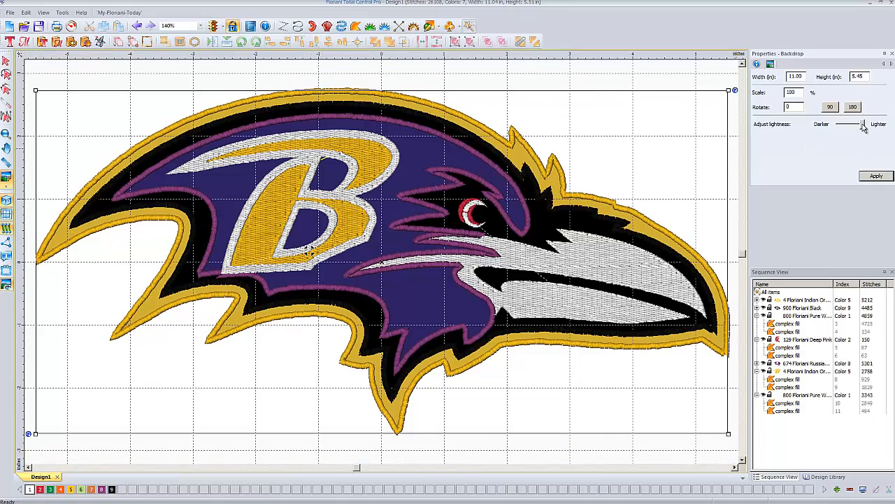
left_click(875, 177)
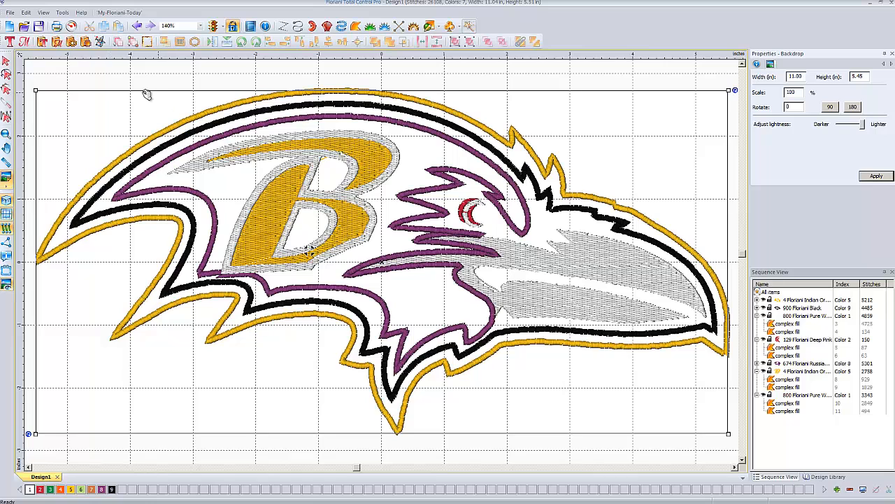
Step: Simulate the sewing order through the gold applique's placement, tack-down and satin stages, the black applique, and on to the end
left_click(71, 26)
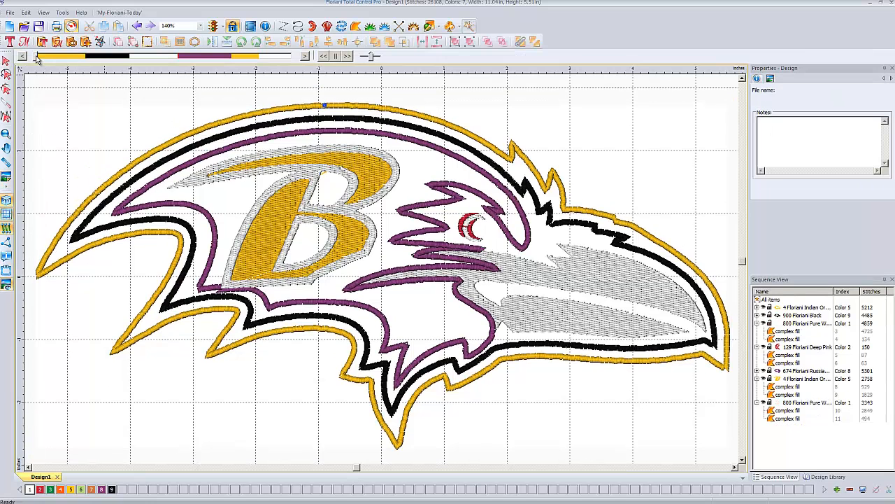
left_click_drag(37, 56, 39, 56)
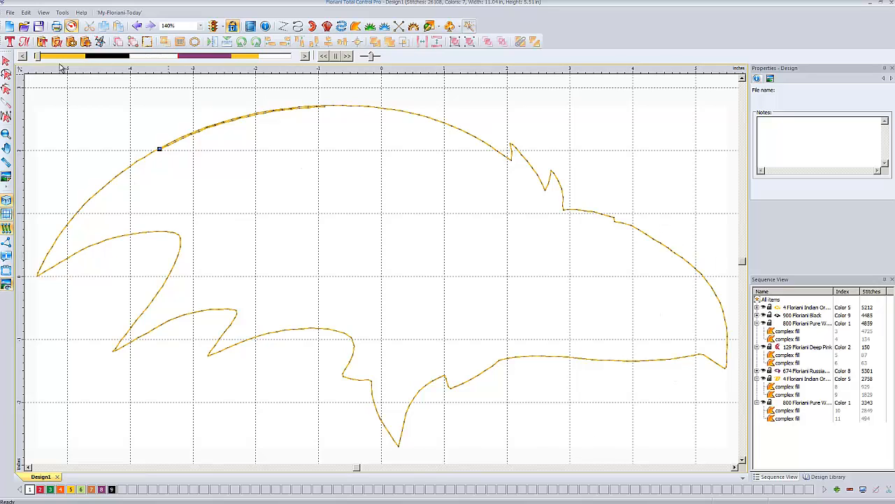
left_click_drag(39, 57, 42, 57)
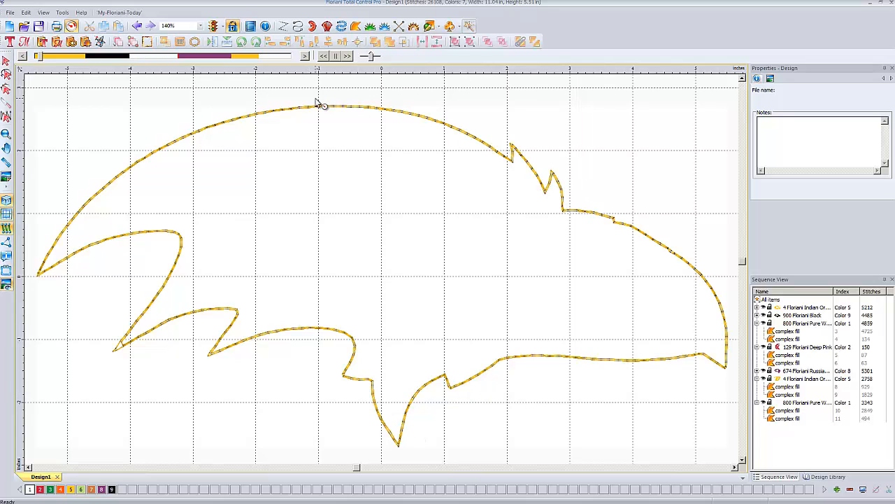
left_click_drag(40, 57, 86, 59)
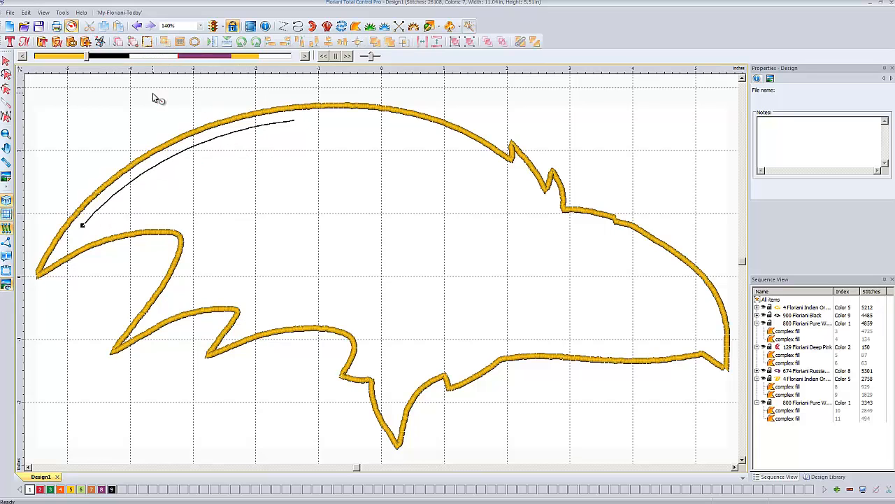
mouse_move(87, 59)
left_mouse_down()
mouse_move(99, 60)
mouse_move(90, 61)
left_mouse_up()
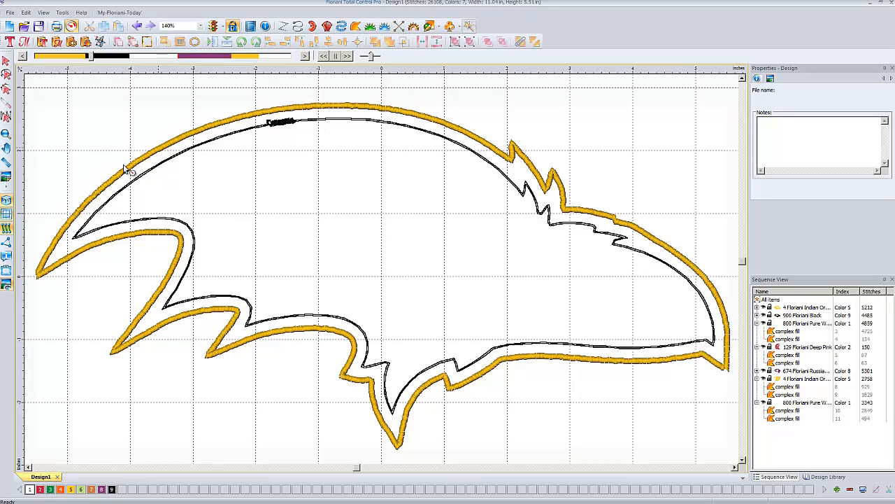
left_click_drag(97, 62, 336, 77)
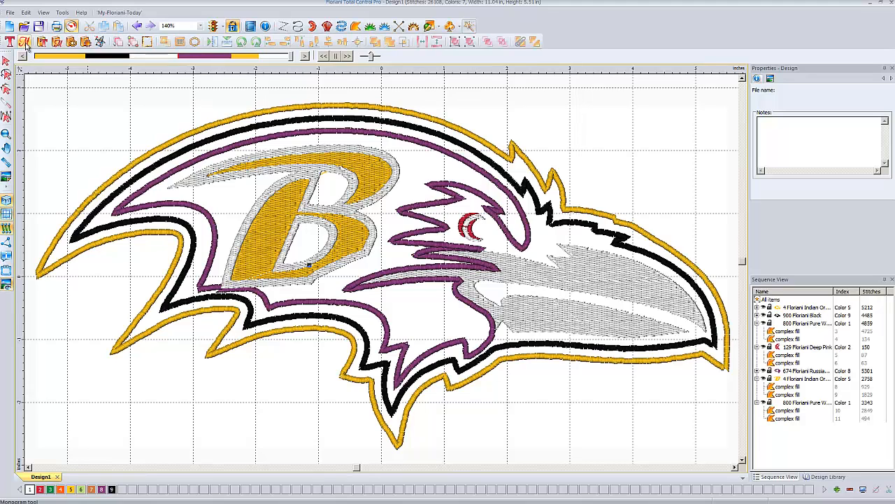
Step: Start Save2Sew for the design and choose Pique Knit - Magicwand as the fabric type
left_click(12, 13)
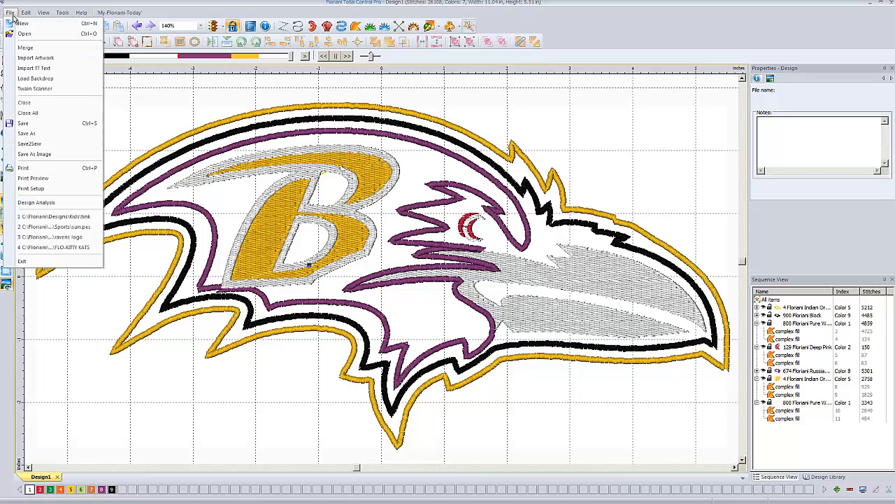
left_click(35, 144)
left_click(497, 218)
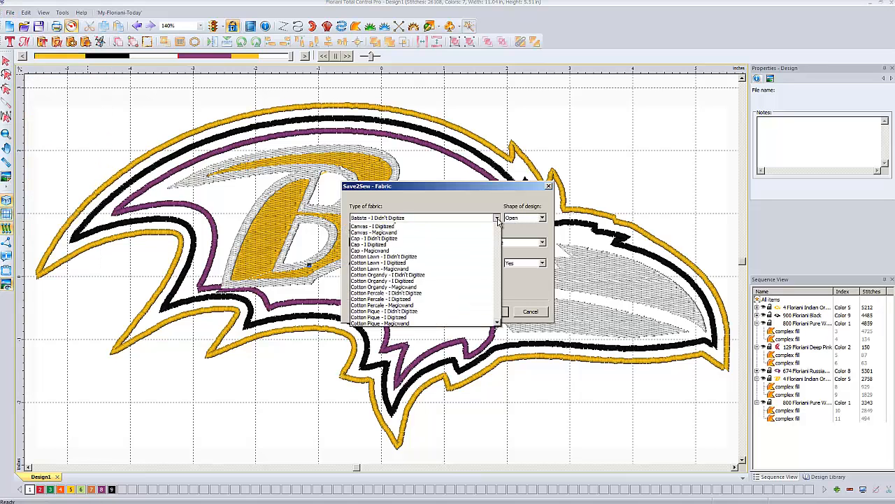
left_click_drag(497, 240, 499, 334)
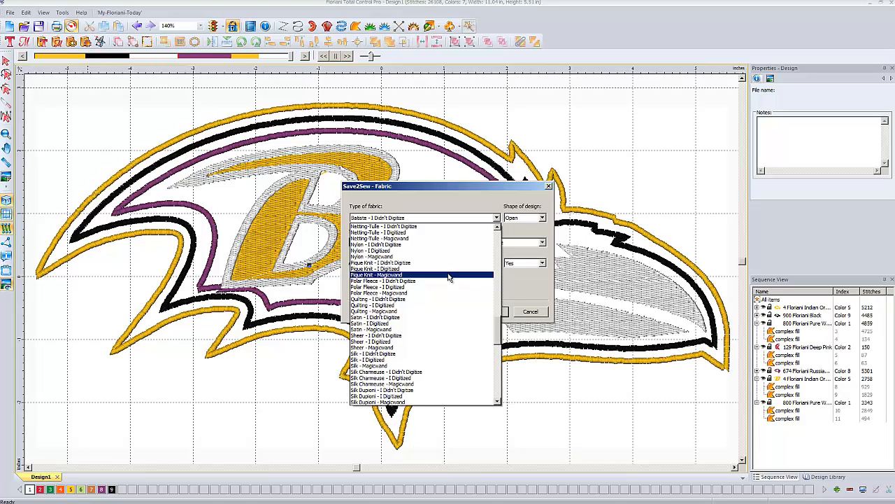
left_click(424, 275)
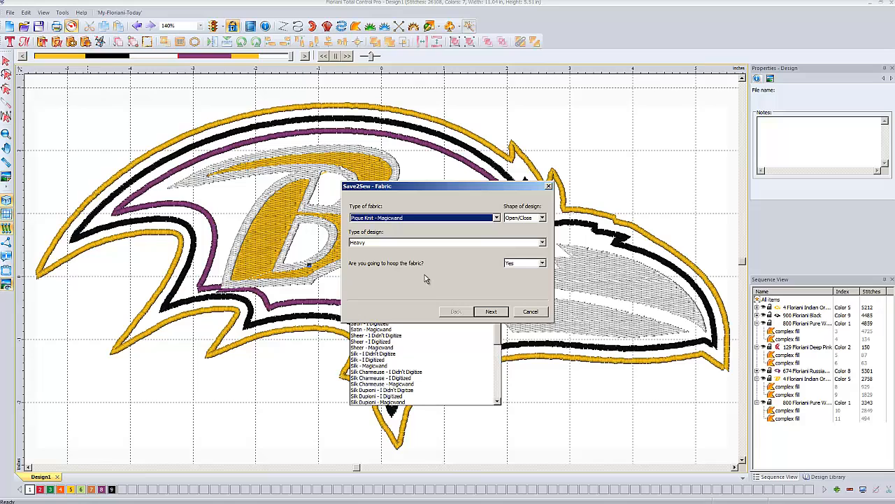
Step: Use the Open/Close design shape and Heavy design type, and proceed to the Save2Sew style settings
left_click(541, 219)
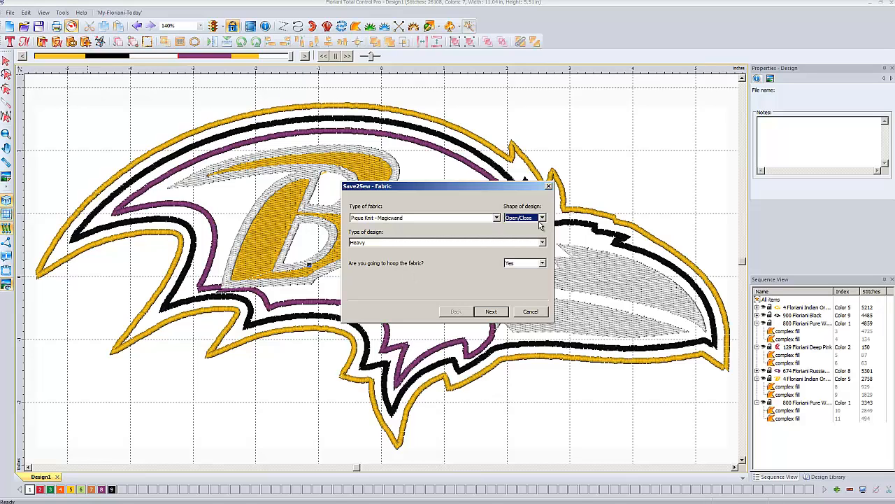
left_click(509, 242)
left_click(507, 251)
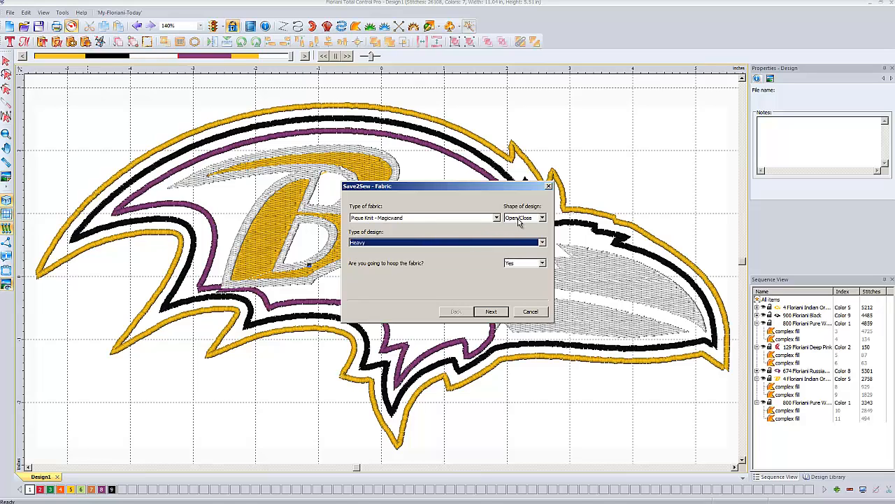
left_click(491, 313)
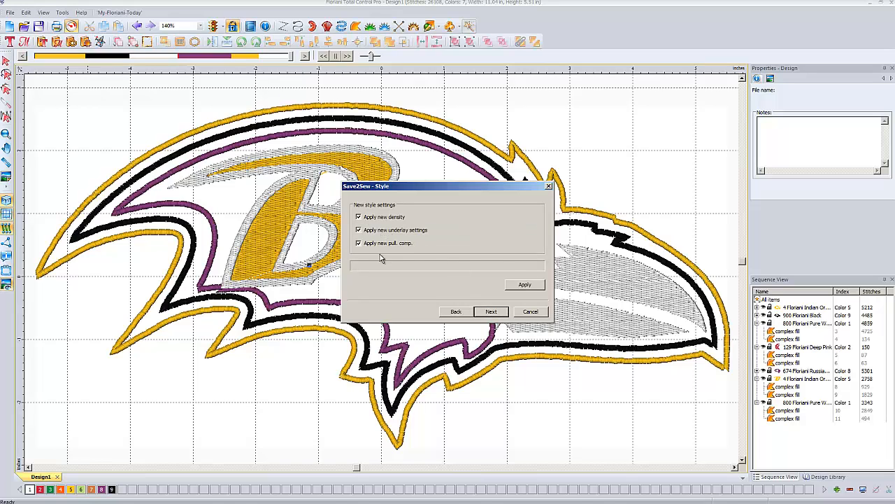
Step: Apply the new density, underlay and pull compensation settings to the design, and finish Save2Sew after reading its stabilizer recommendations
left_click(530, 288)
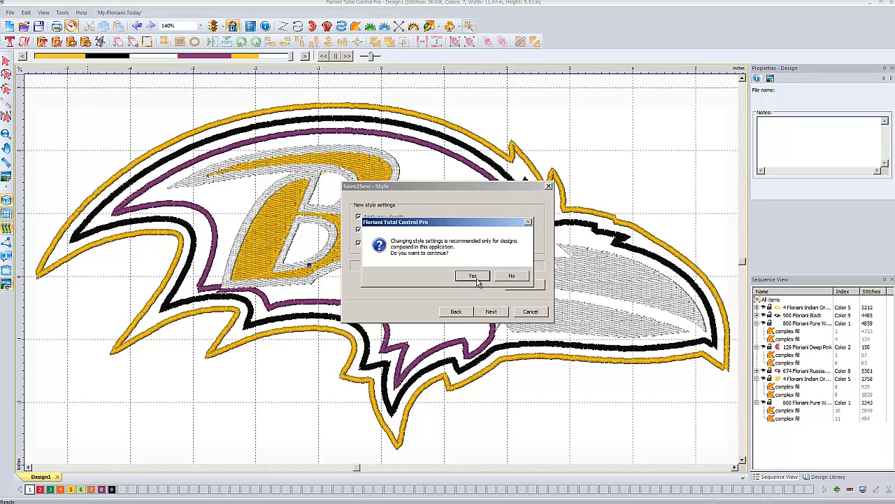
left_click(472, 276)
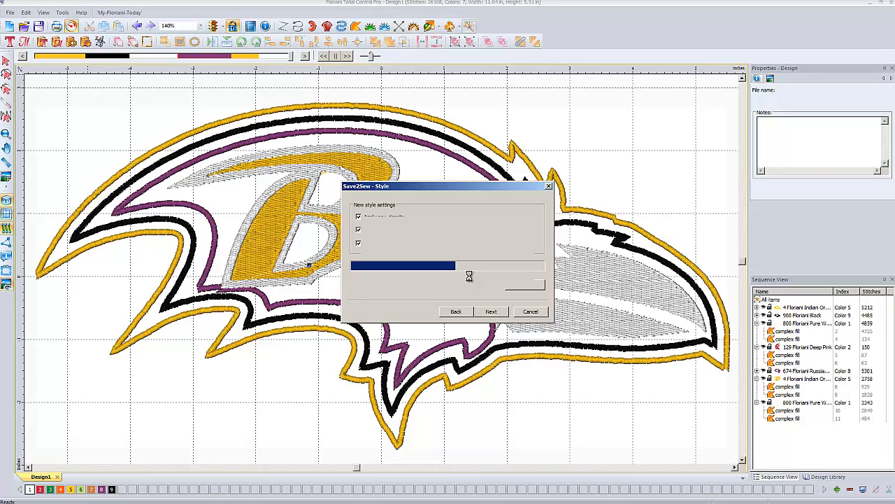
left_click(493, 313)
scroll(540, 264, "down", 2)
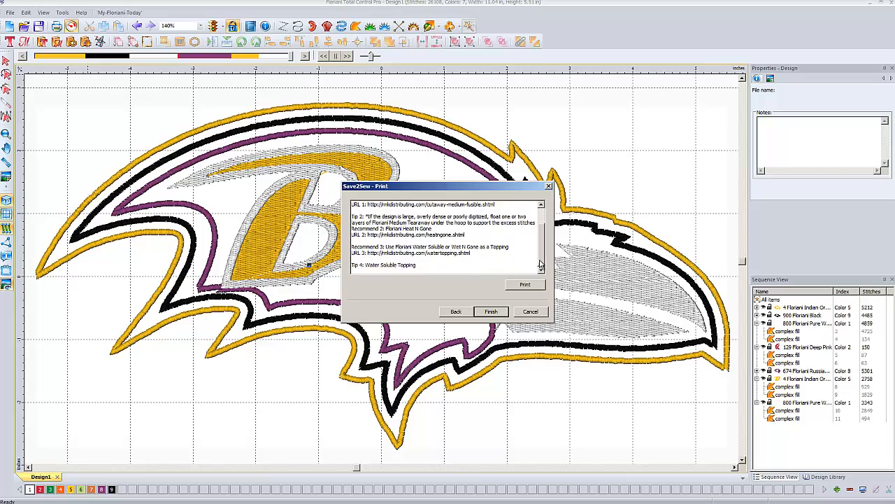
scroll(540, 265, "up", 3)
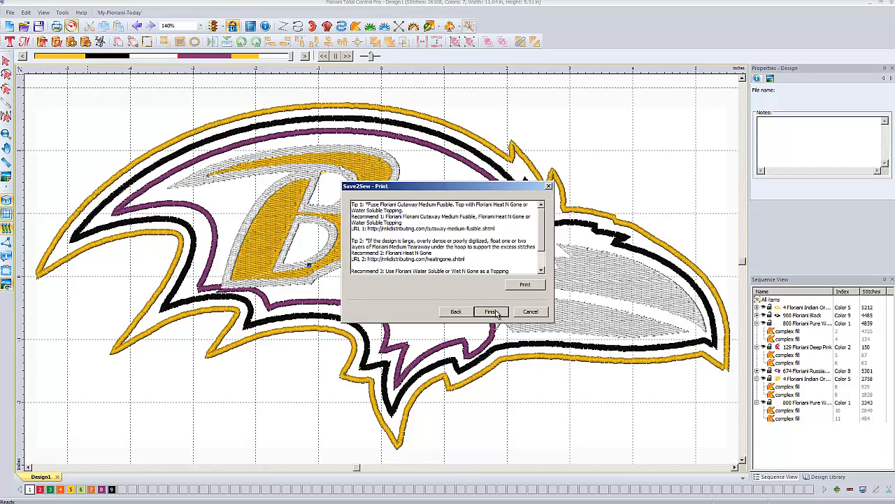
left_click(493, 312)
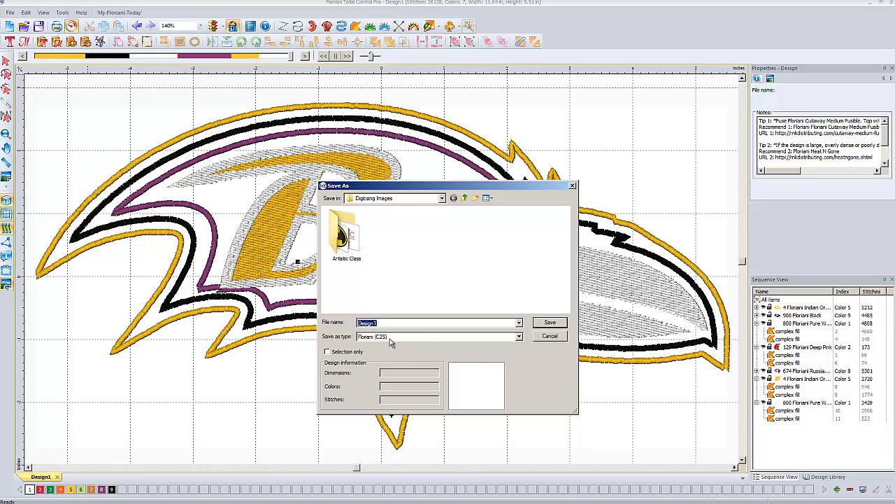
Step: Save the design in Digitizing Images as "ravens applique" in the Baby Lock/Brother/Bernina (PES v9) format
left_click(418, 343)
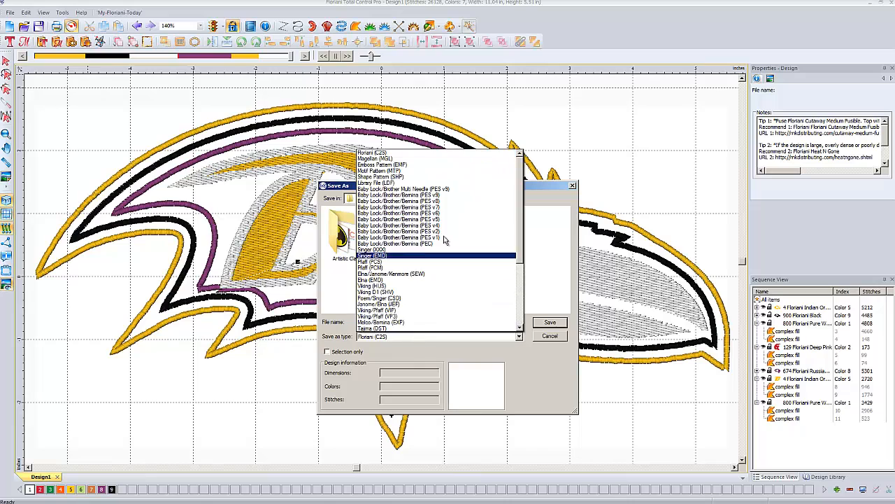
left_click(454, 198)
left_click_drag(388, 322, 348, 323)
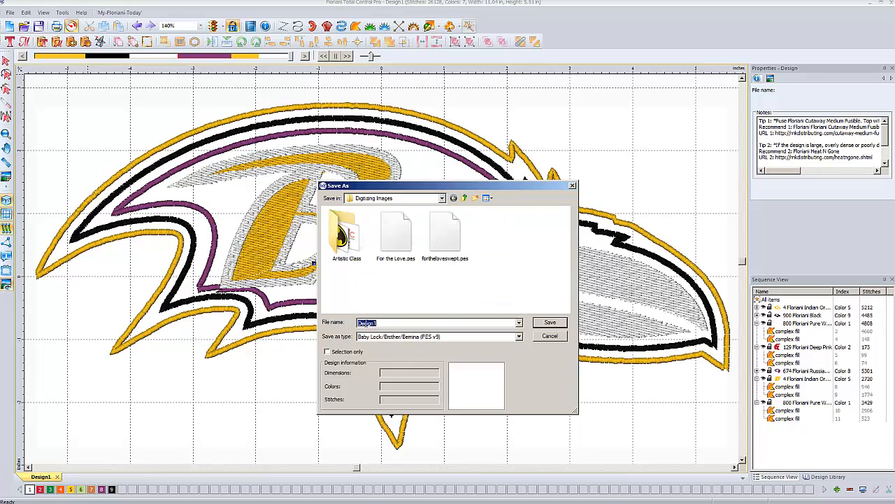
type("ravens applique")
left_click(550, 326)
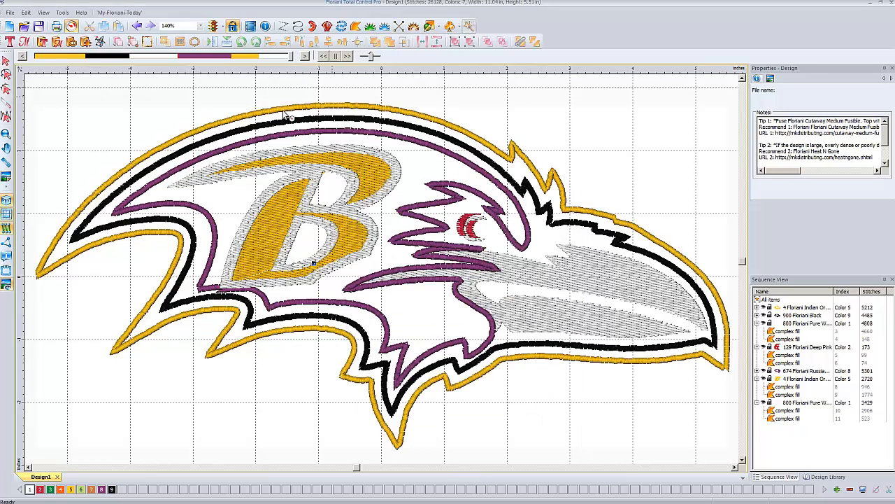